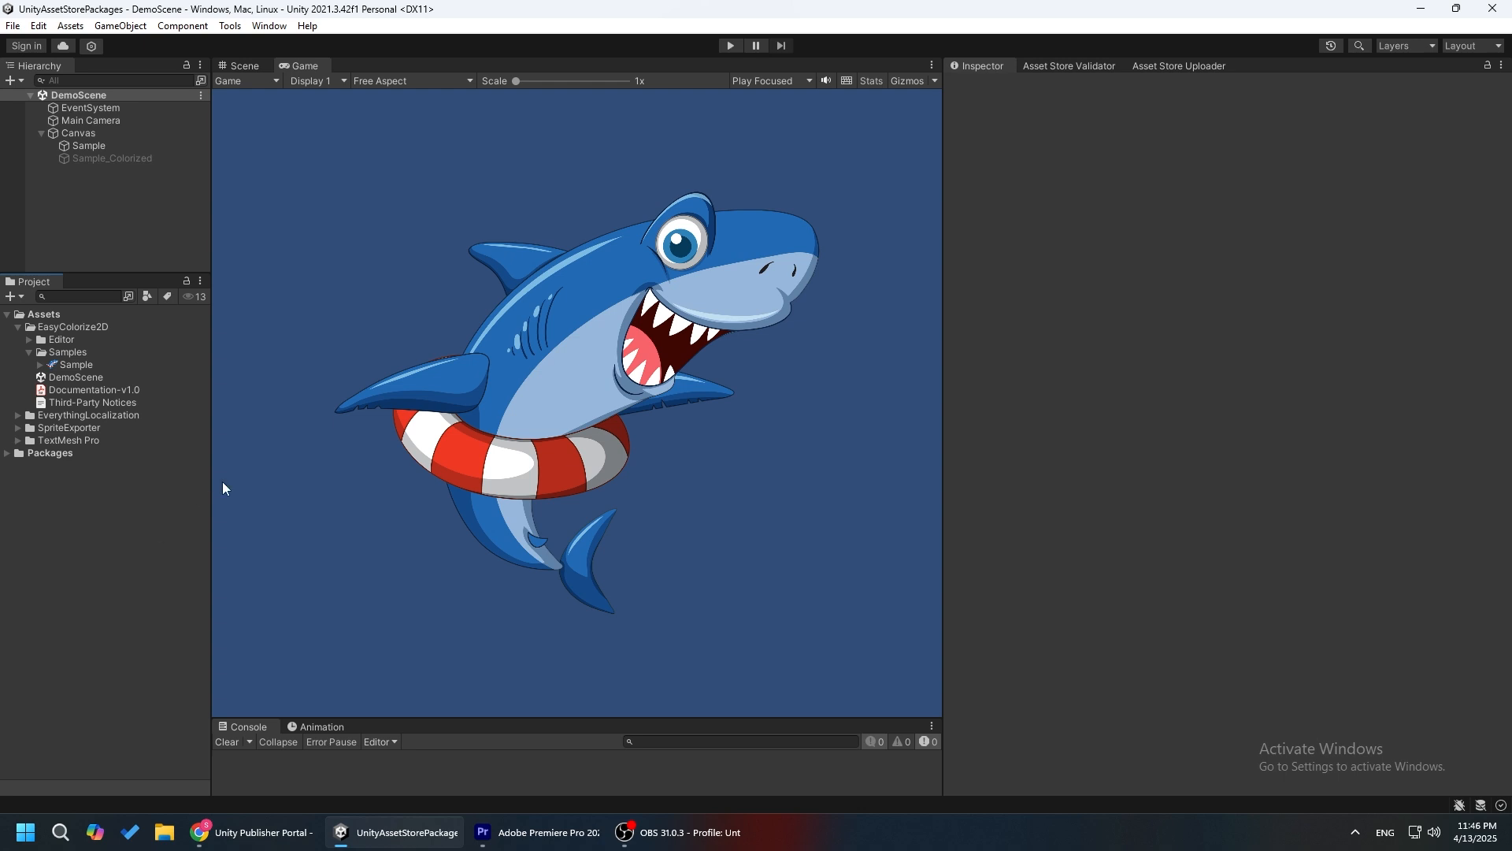
# Open the EasyColorize2D Colorize tool for the Sample texture in the Samples folder.
pyautogui.click(73, 363)
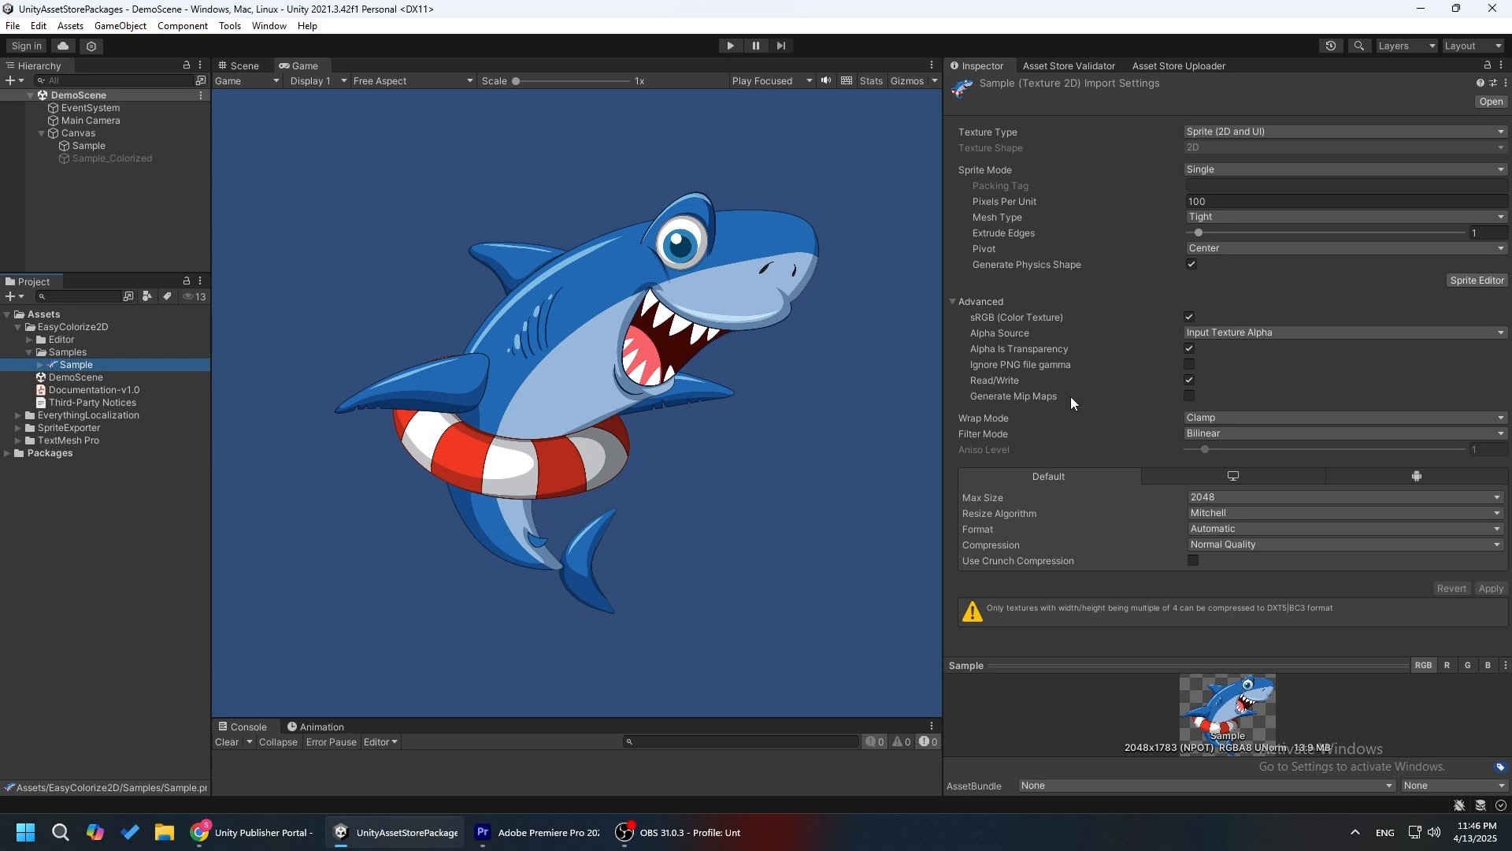
pyautogui.rightClick(82, 365)
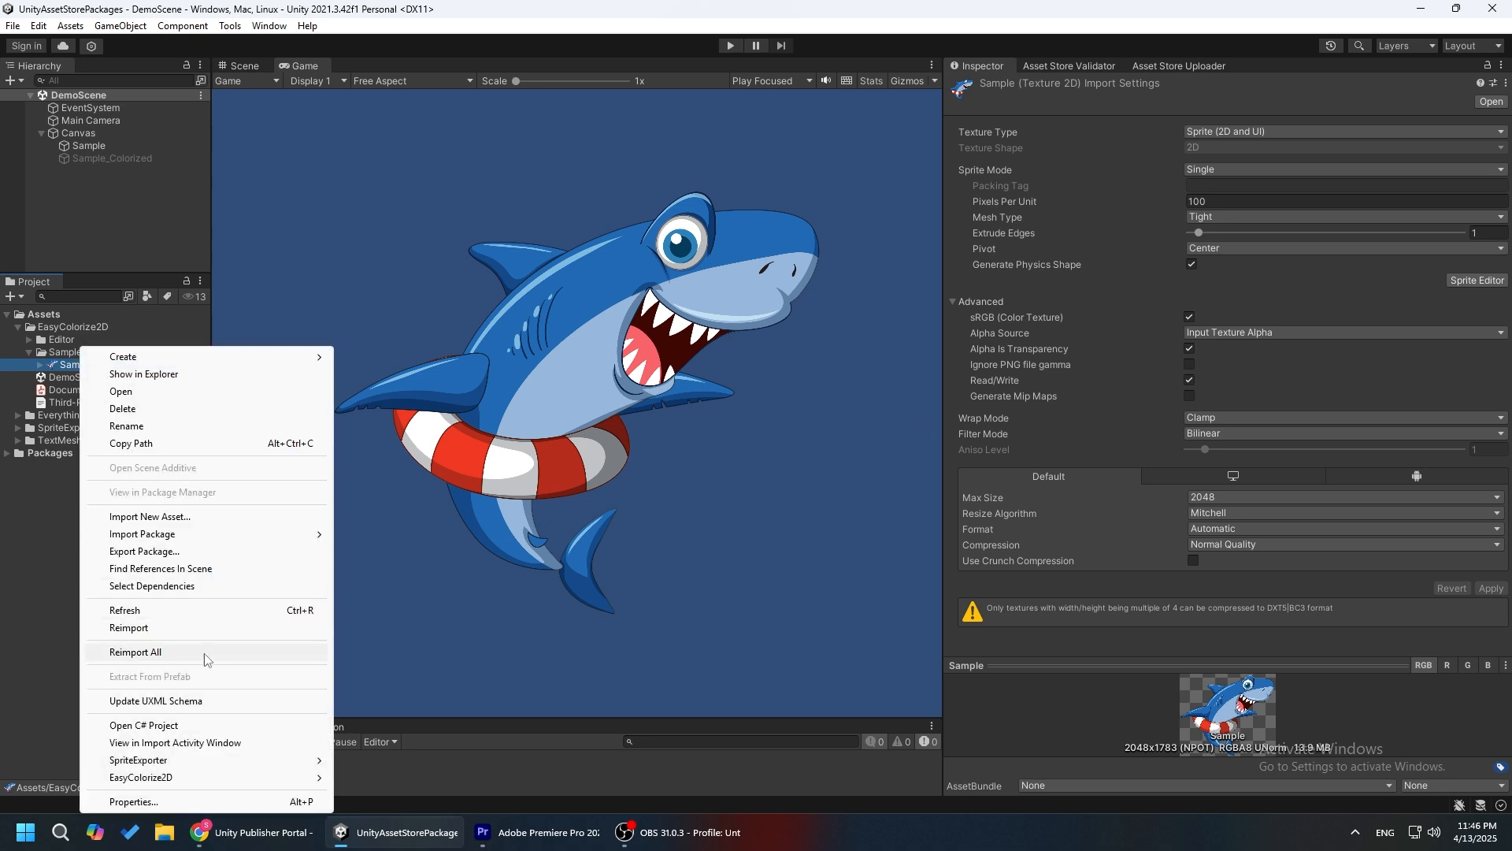
pyautogui.moveTo(230, 782)
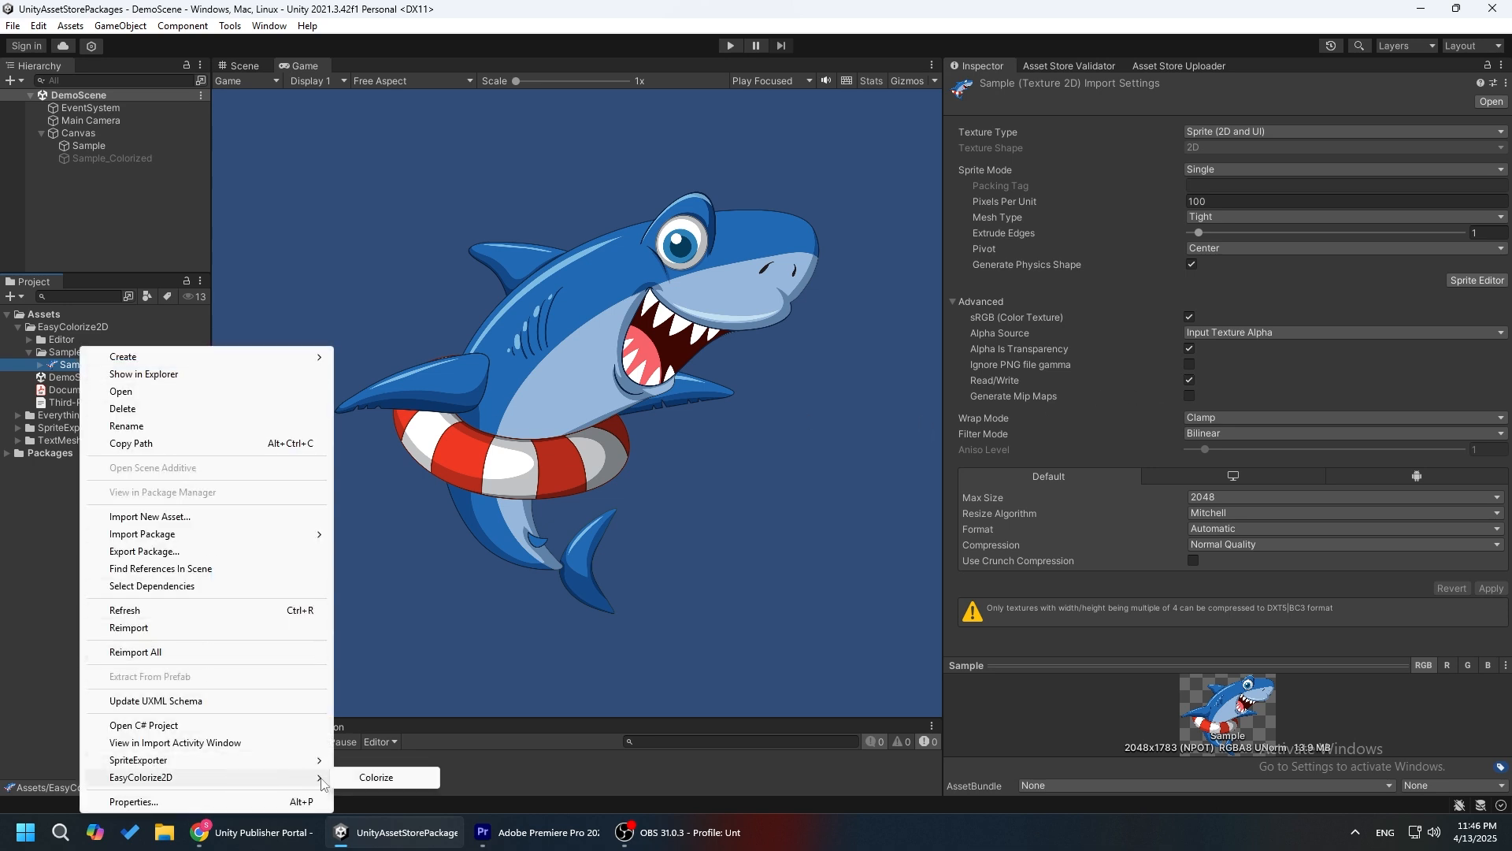
pyautogui.click(406, 777)
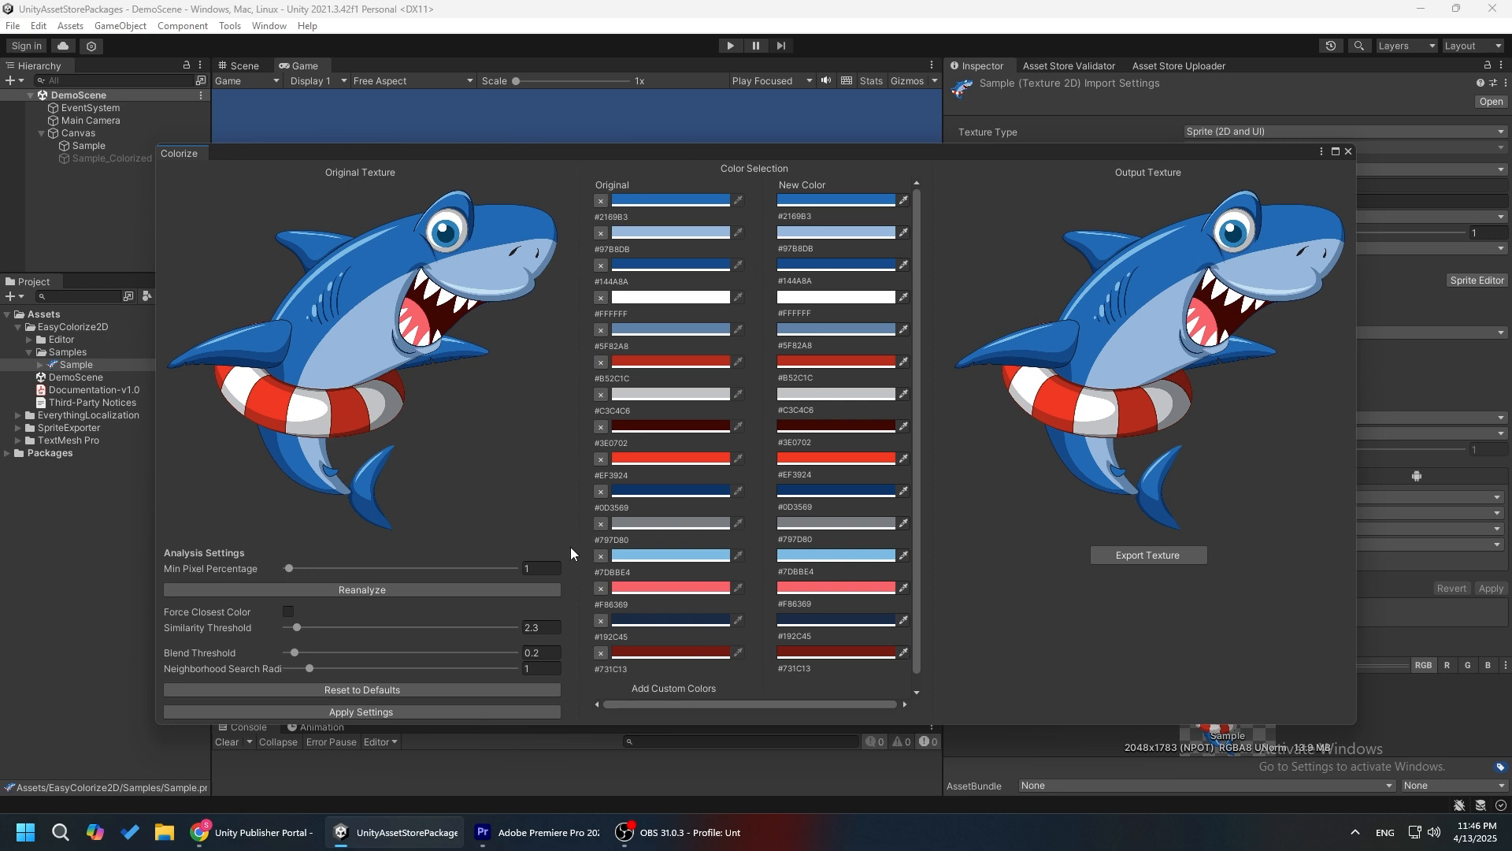
# Reanalyze the texture with a Min Pixel Percentage of 9 and remove the light blue #97B8D6 from the color list.
pyautogui.click(526, 569)
pyautogui.moveTo(549, 563); pyautogui.dragTo(510, 572)
pyautogui.moveTo(290, 567); pyautogui.dragTo(306, 568)
pyautogui.click(398, 589)
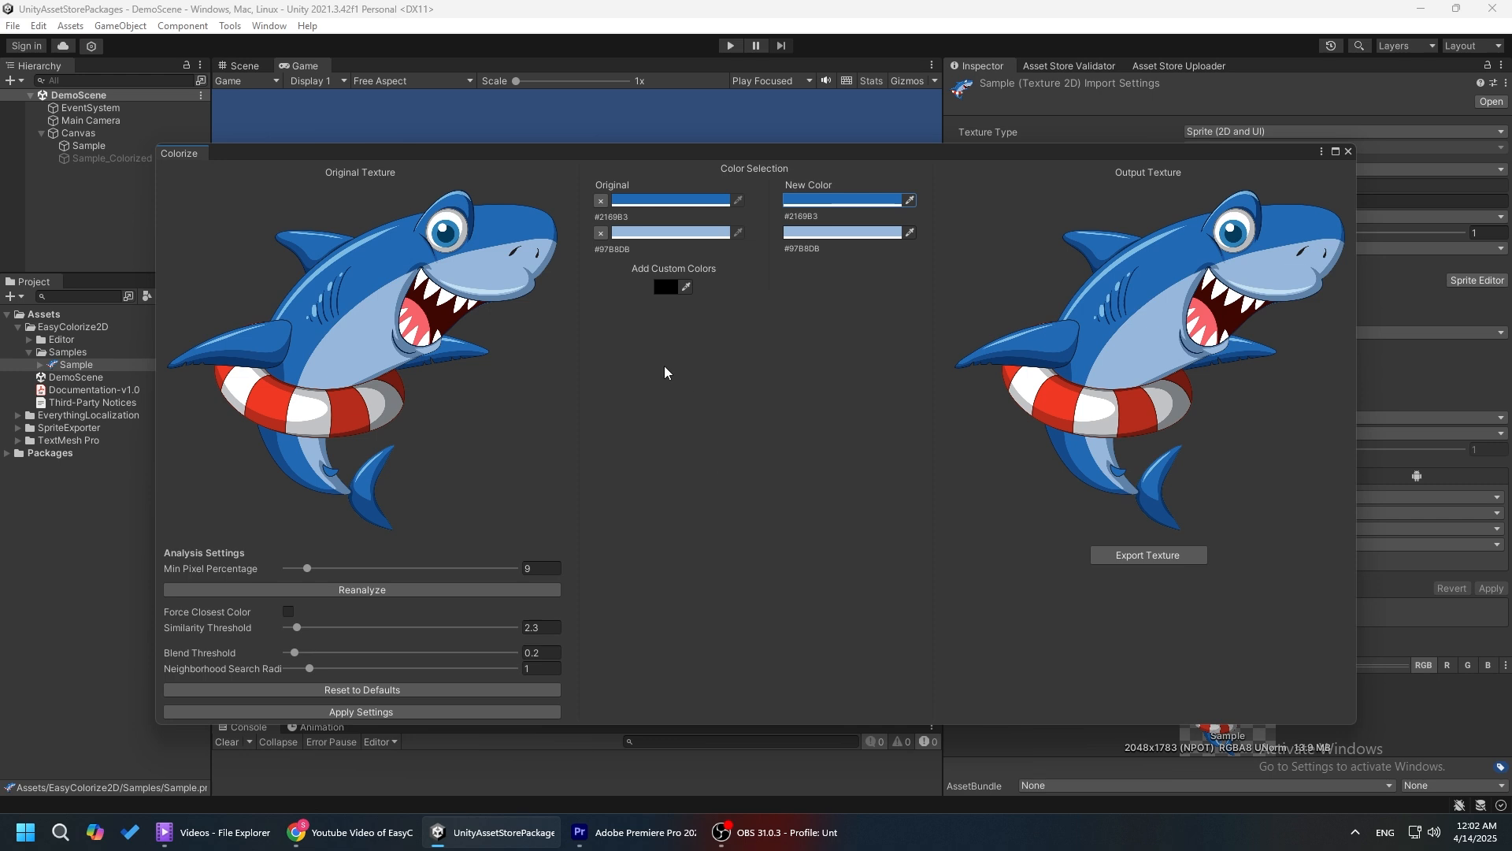
pyautogui.click(601, 233)
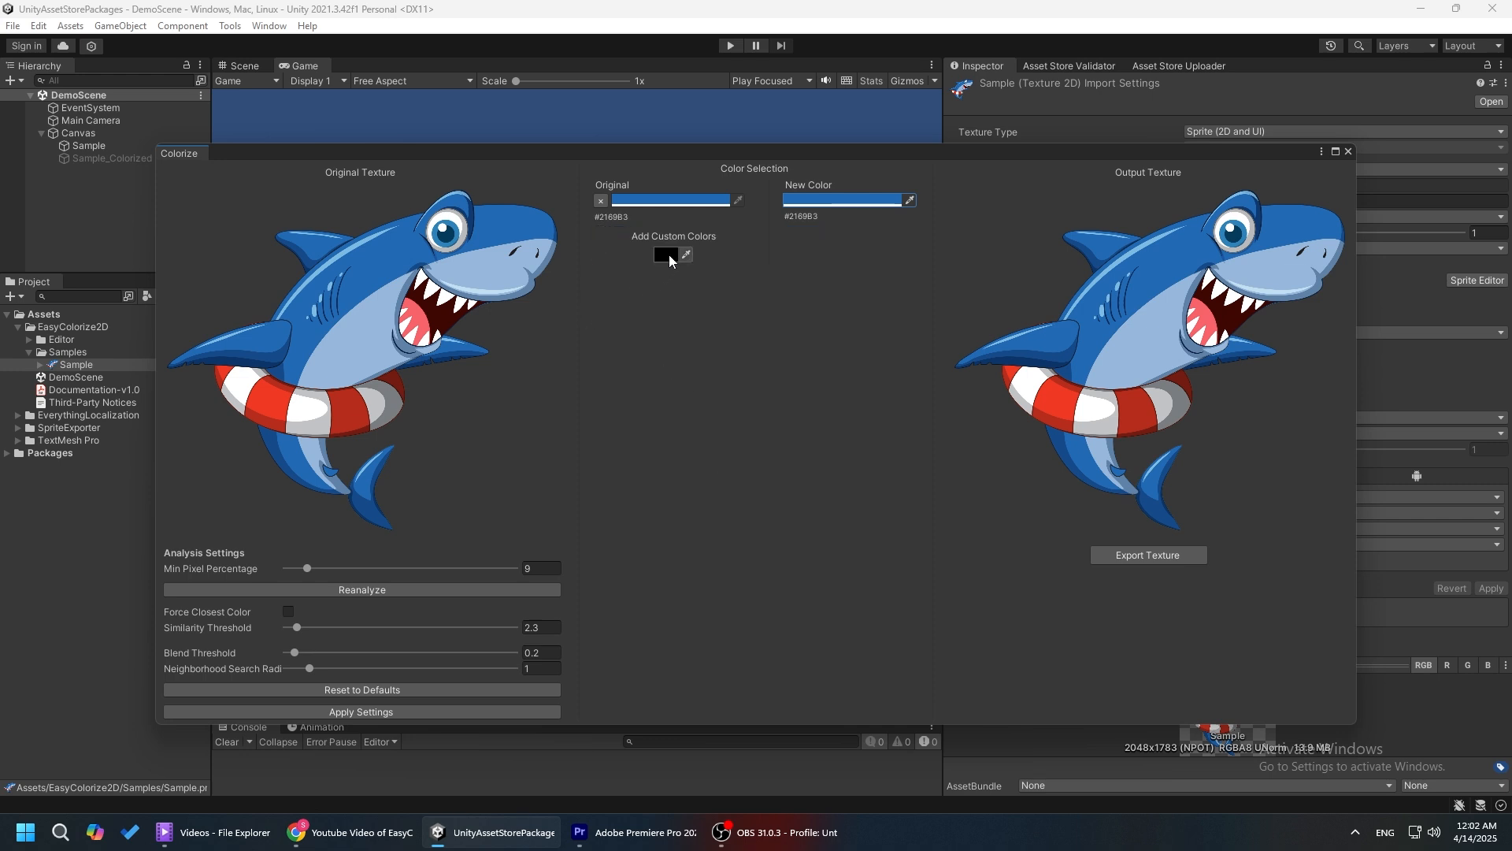
# Sample the lifebuoy's red (#EF3924) as a custom color, and remove that color from the list again.
pyautogui.click(666, 253)
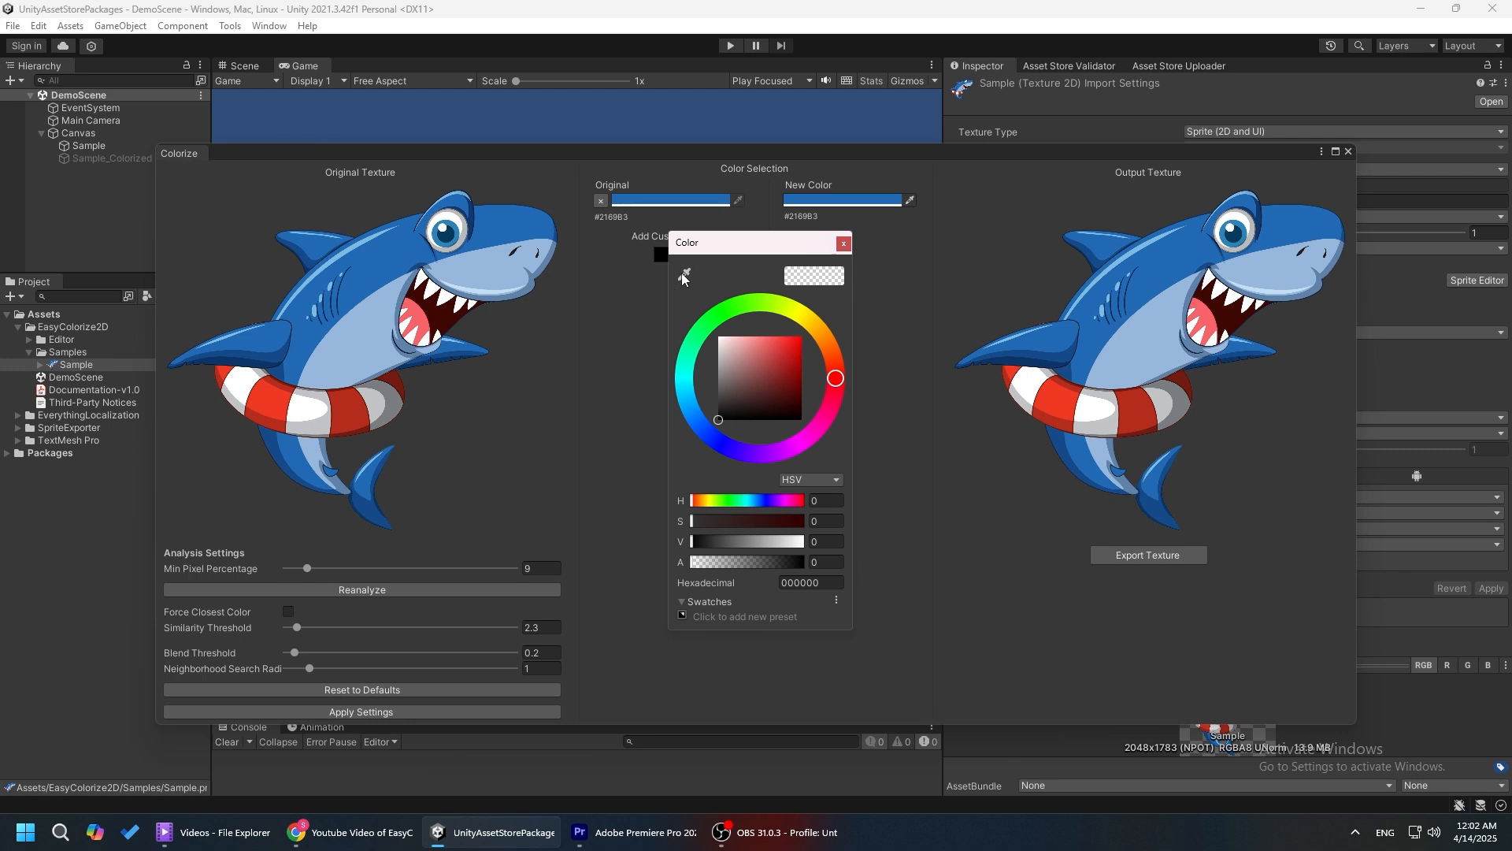
pyautogui.click(268, 400)
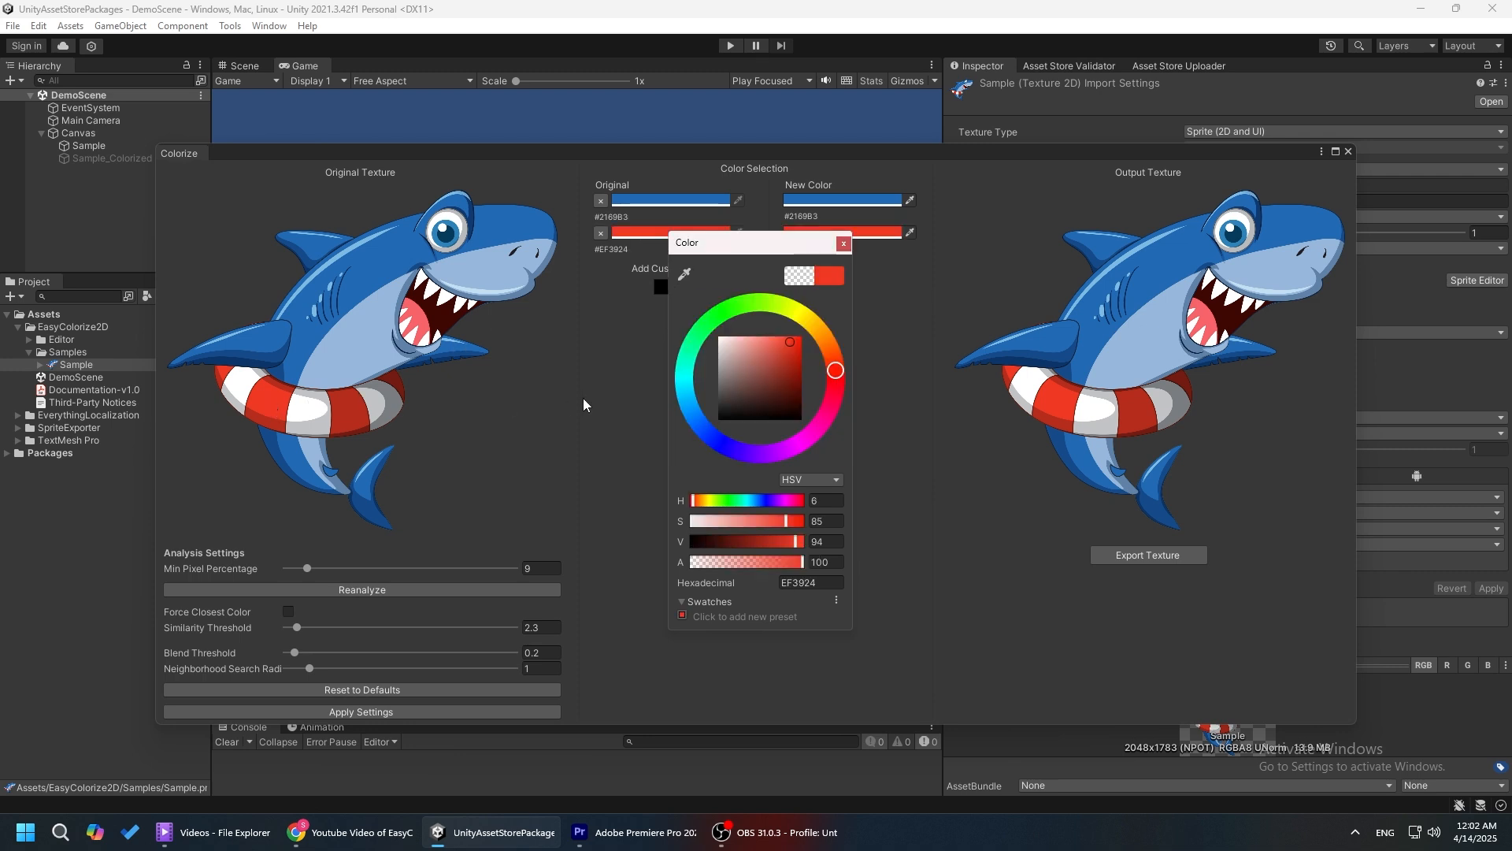
pyautogui.click(842, 244)
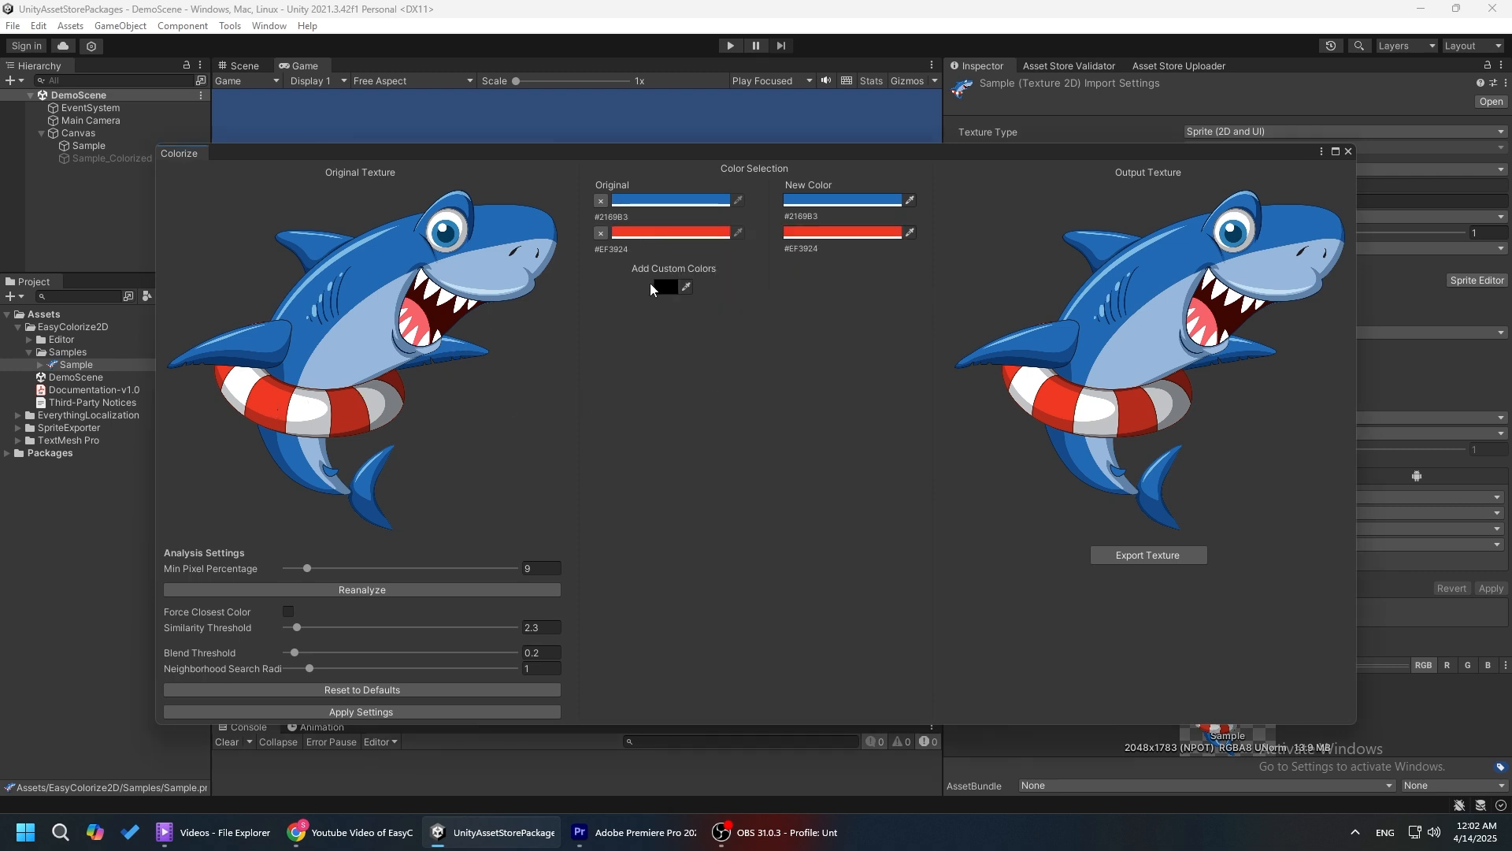
pyautogui.click(601, 233)
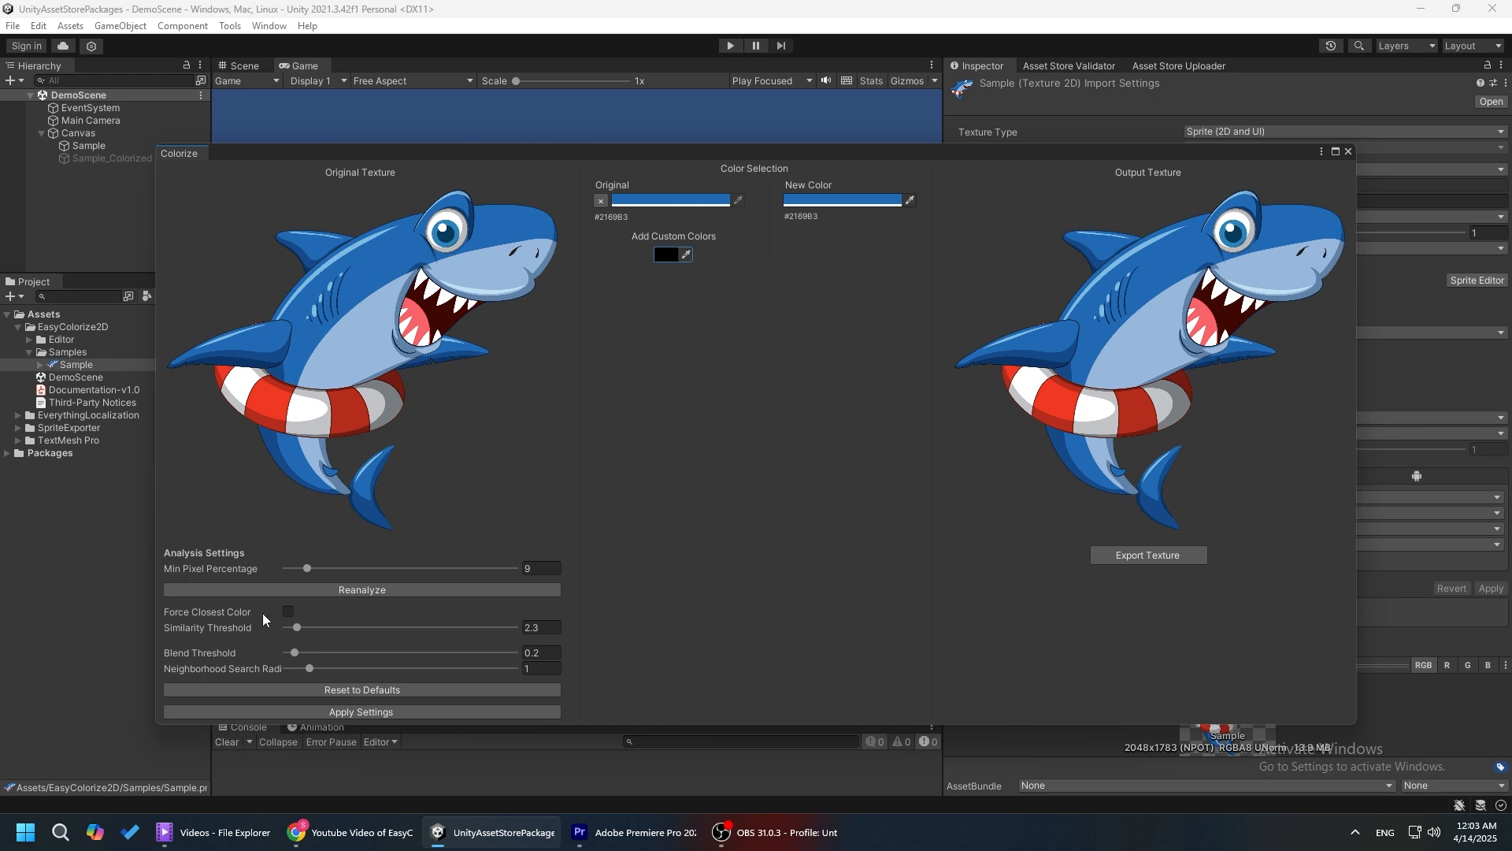
# Set the new color for the shark's body blue #2169B3 to red #B32125.
pyautogui.moveTo(263, 616)
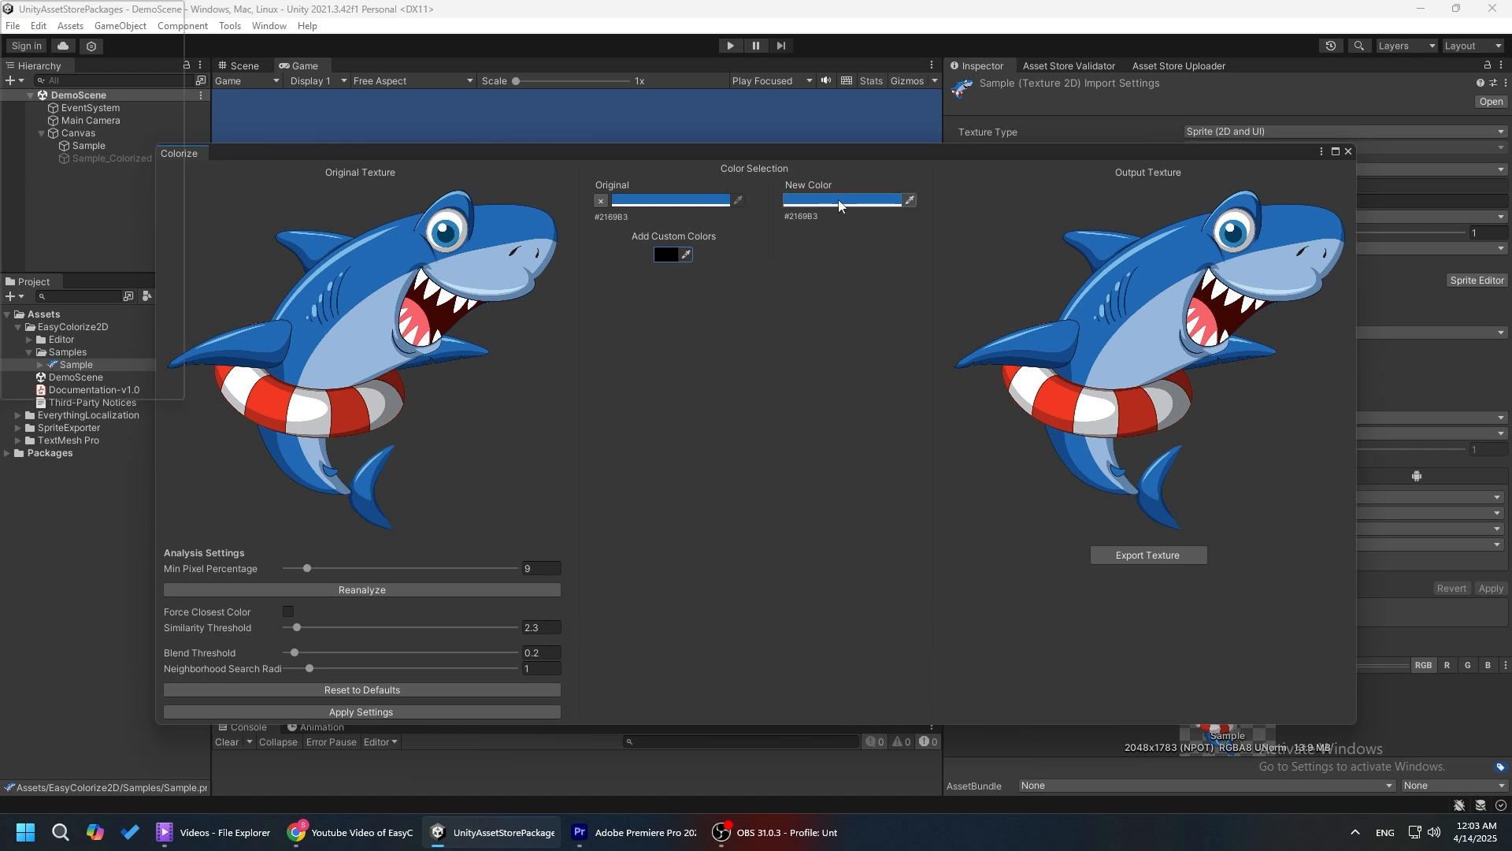
pyautogui.click(886, 200)
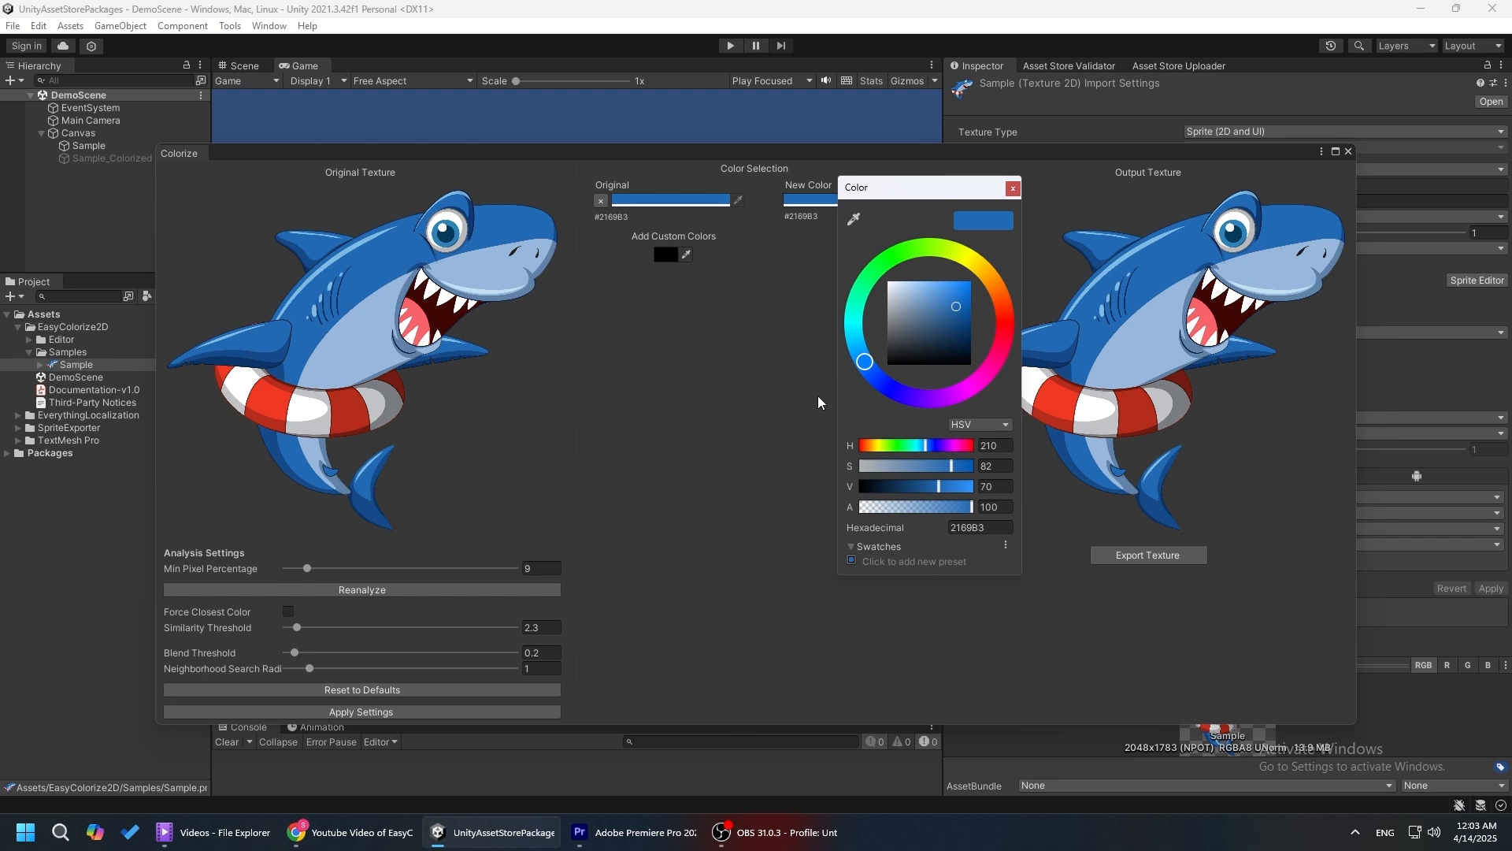
pyautogui.click(1013, 188)
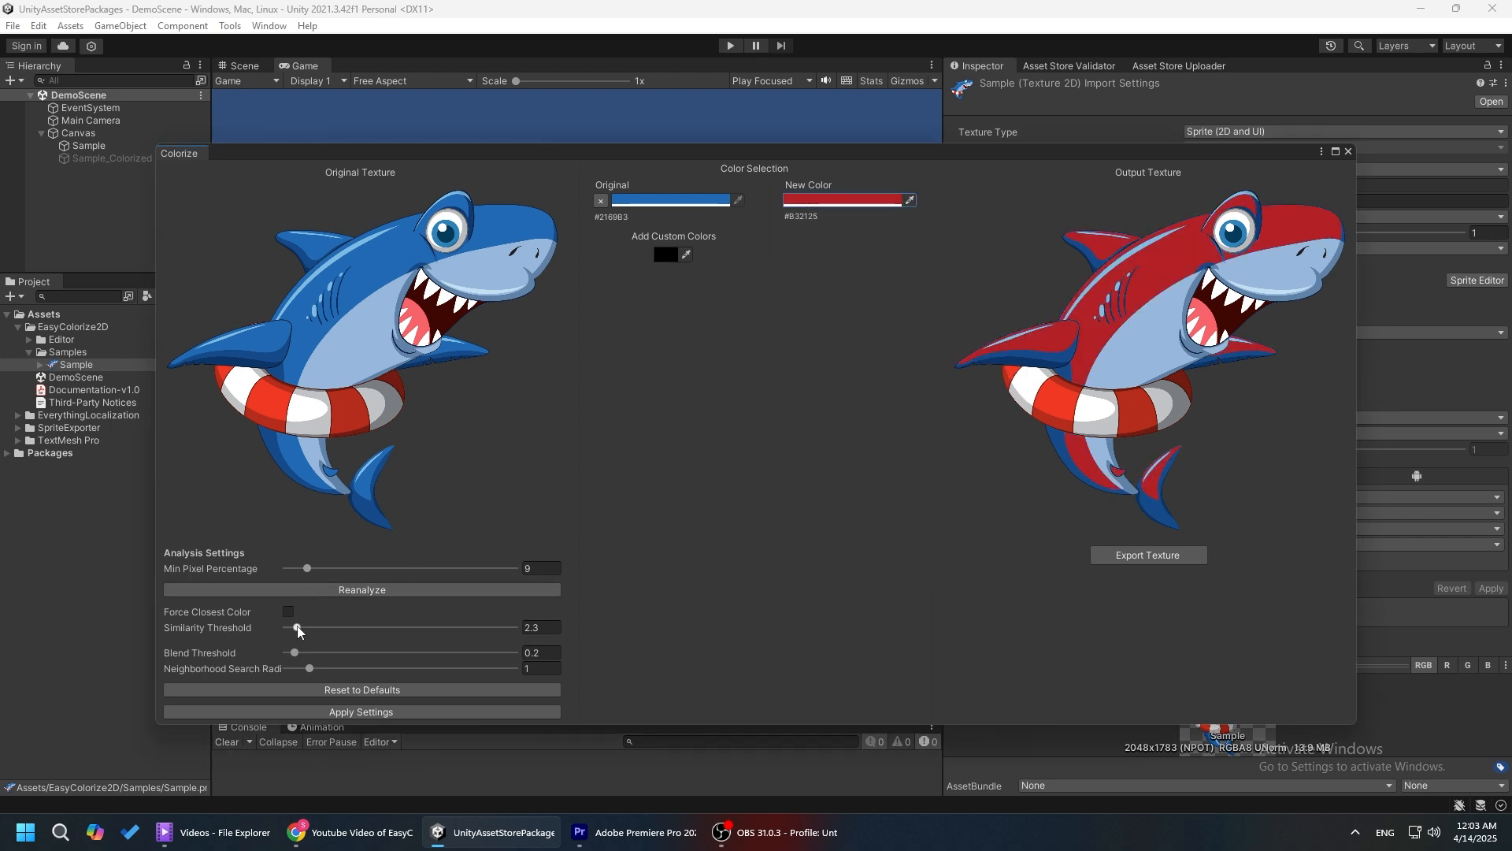
# Apply a Similarity Threshold of 29.4, and apply the settings again with Force Closest Color enabled.
pyautogui.moveTo(297, 627); pyautogui.dragTo(421, 627)
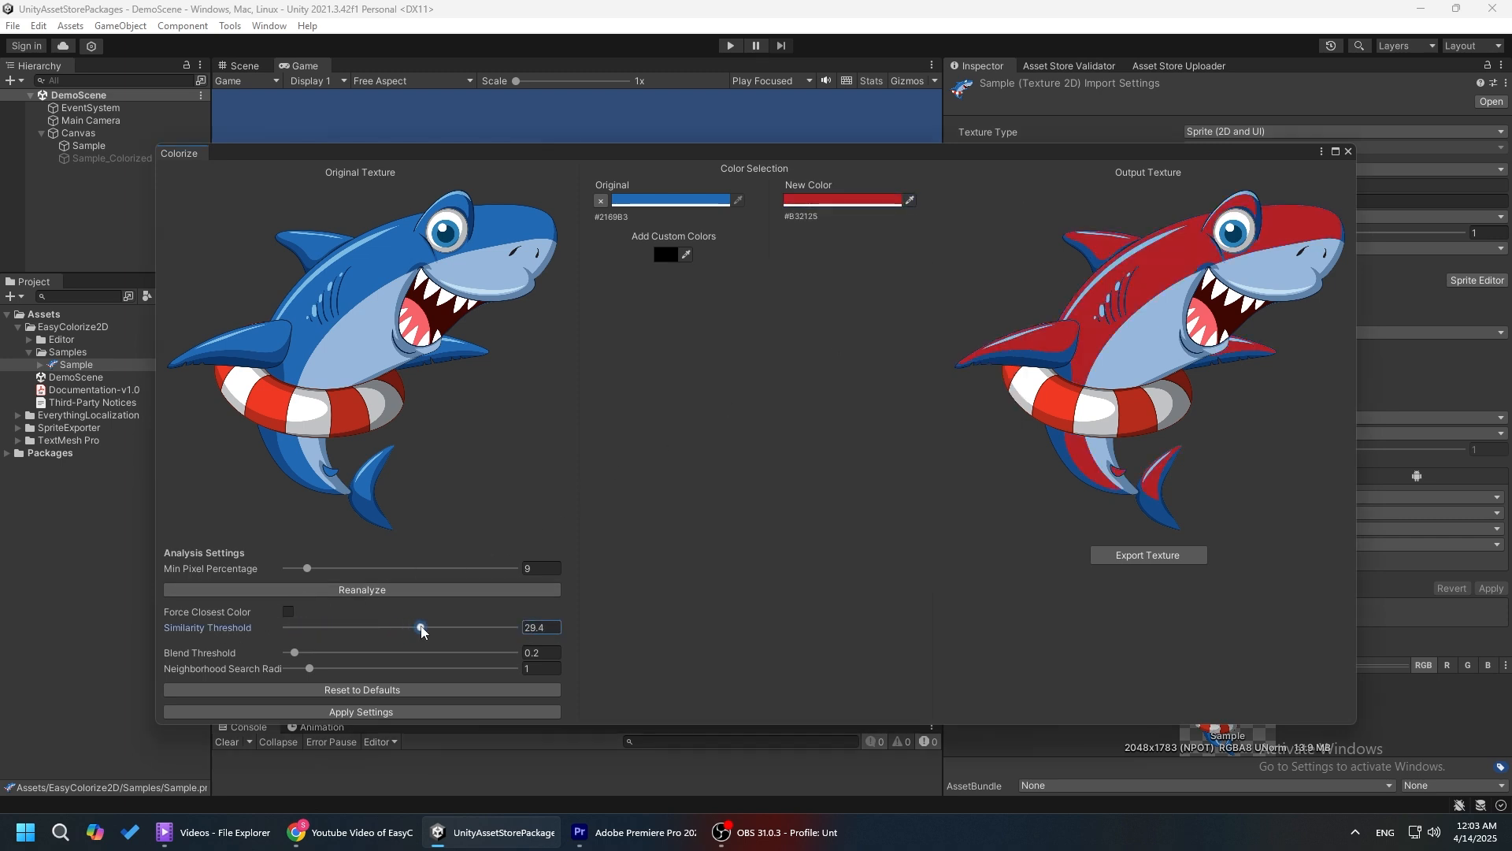
pyautogui.click(400, 711)
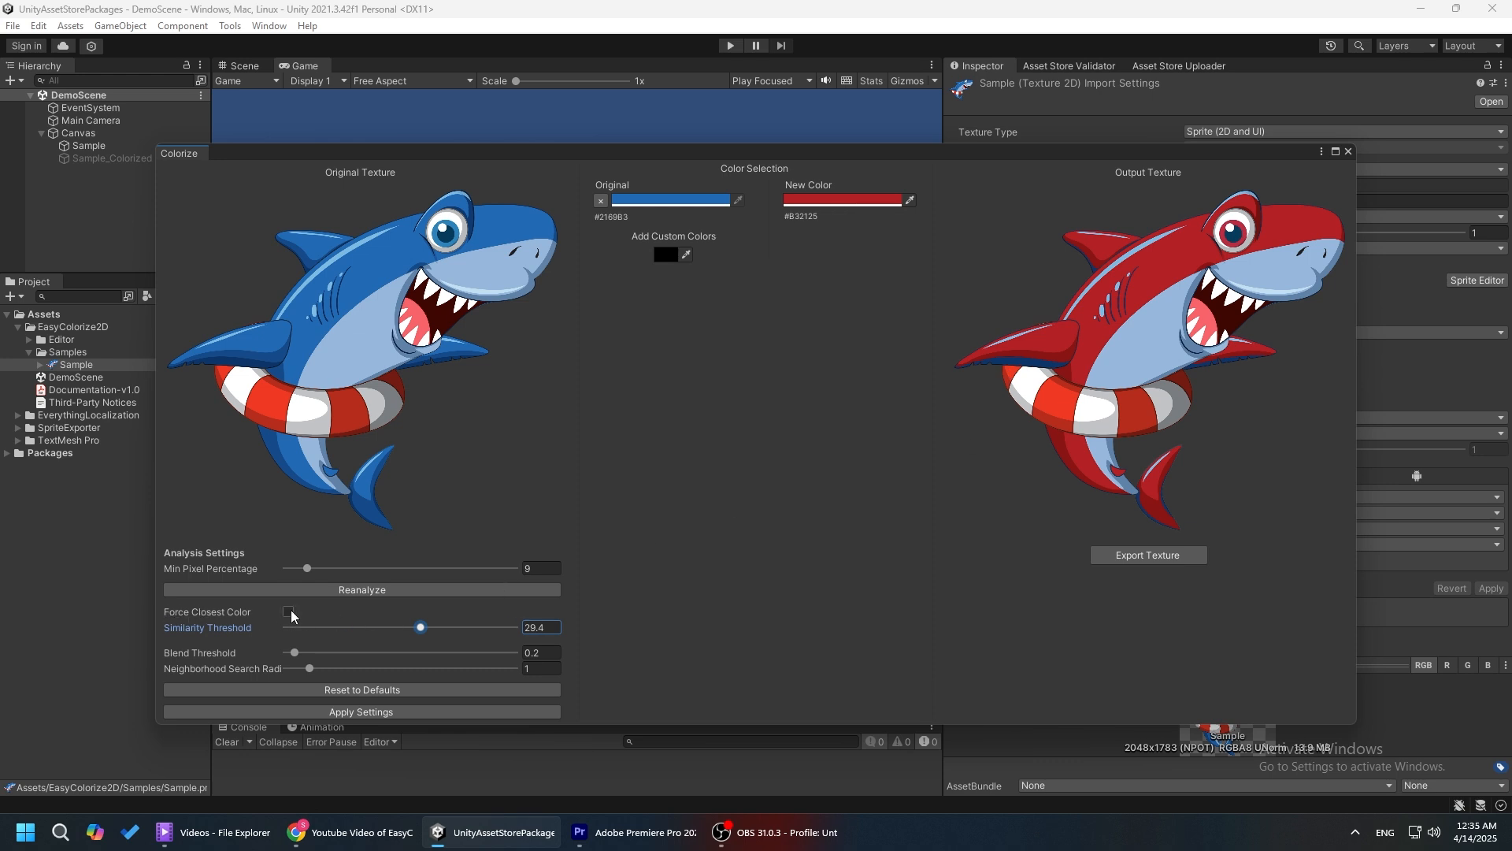
pyautogui.click(289, 611)
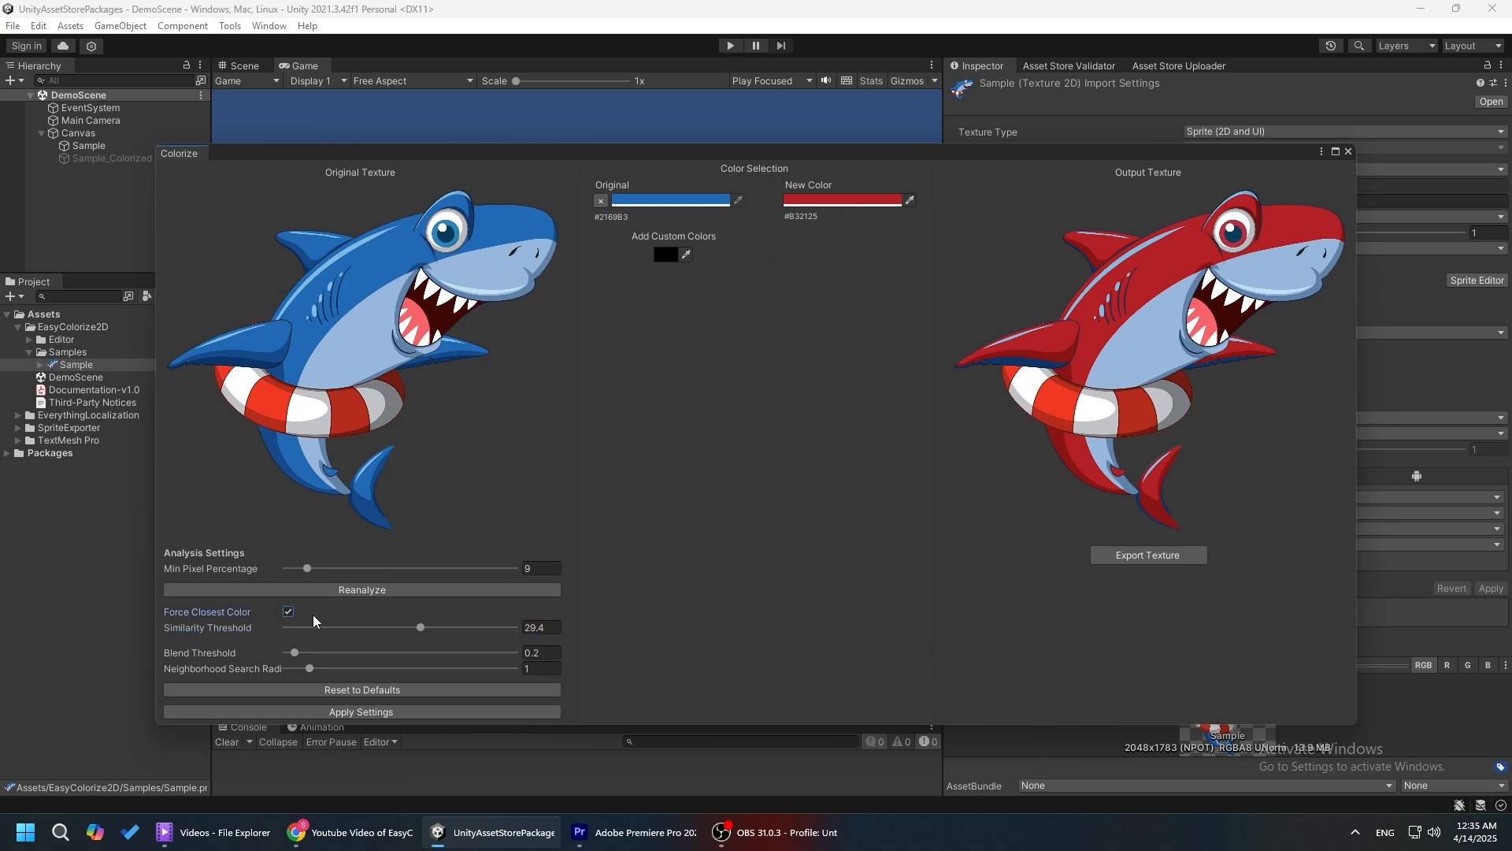
pyautogui.click(390, 710)
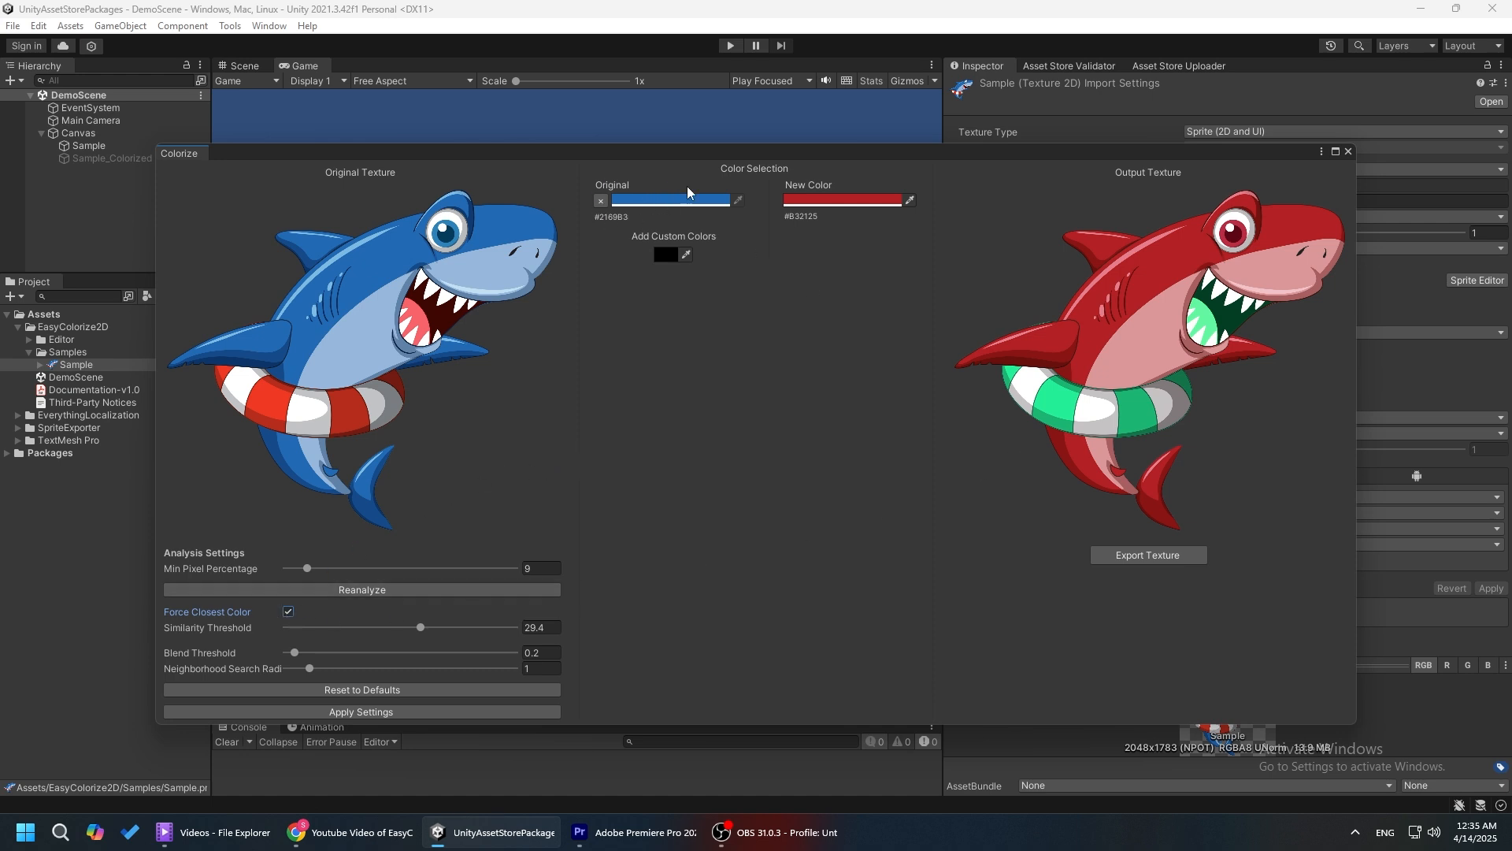
# Add the lifebuoy's red (#EF3924), sampled from the original texture, as a custom color and apply the settings.
pyautogui.click(664, 255)
pyautogui.click(675, 277)
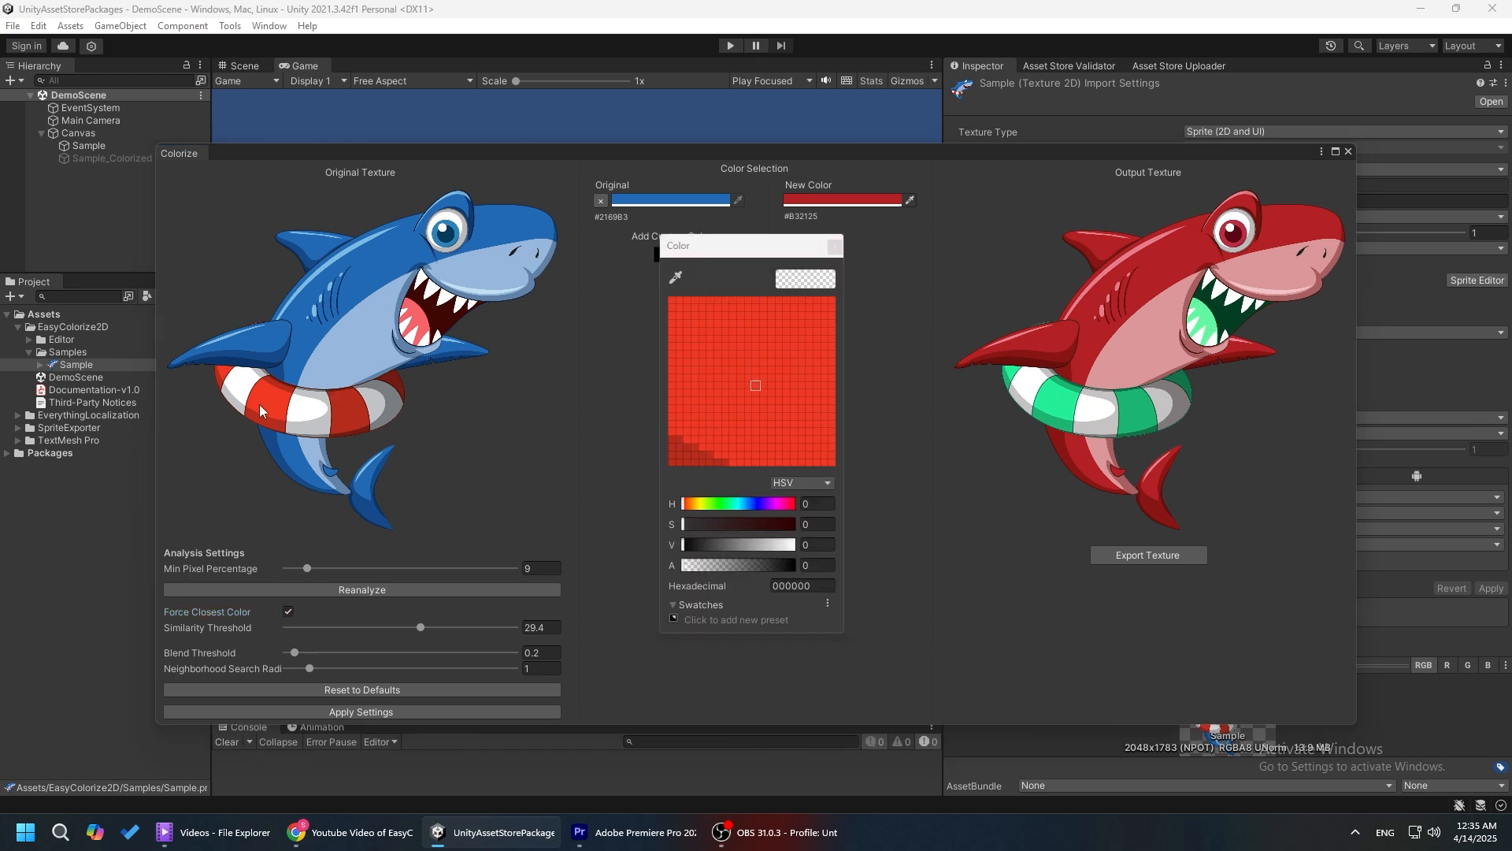
pyautogui.click(262, 409)
pyautogui.click(834, 246)
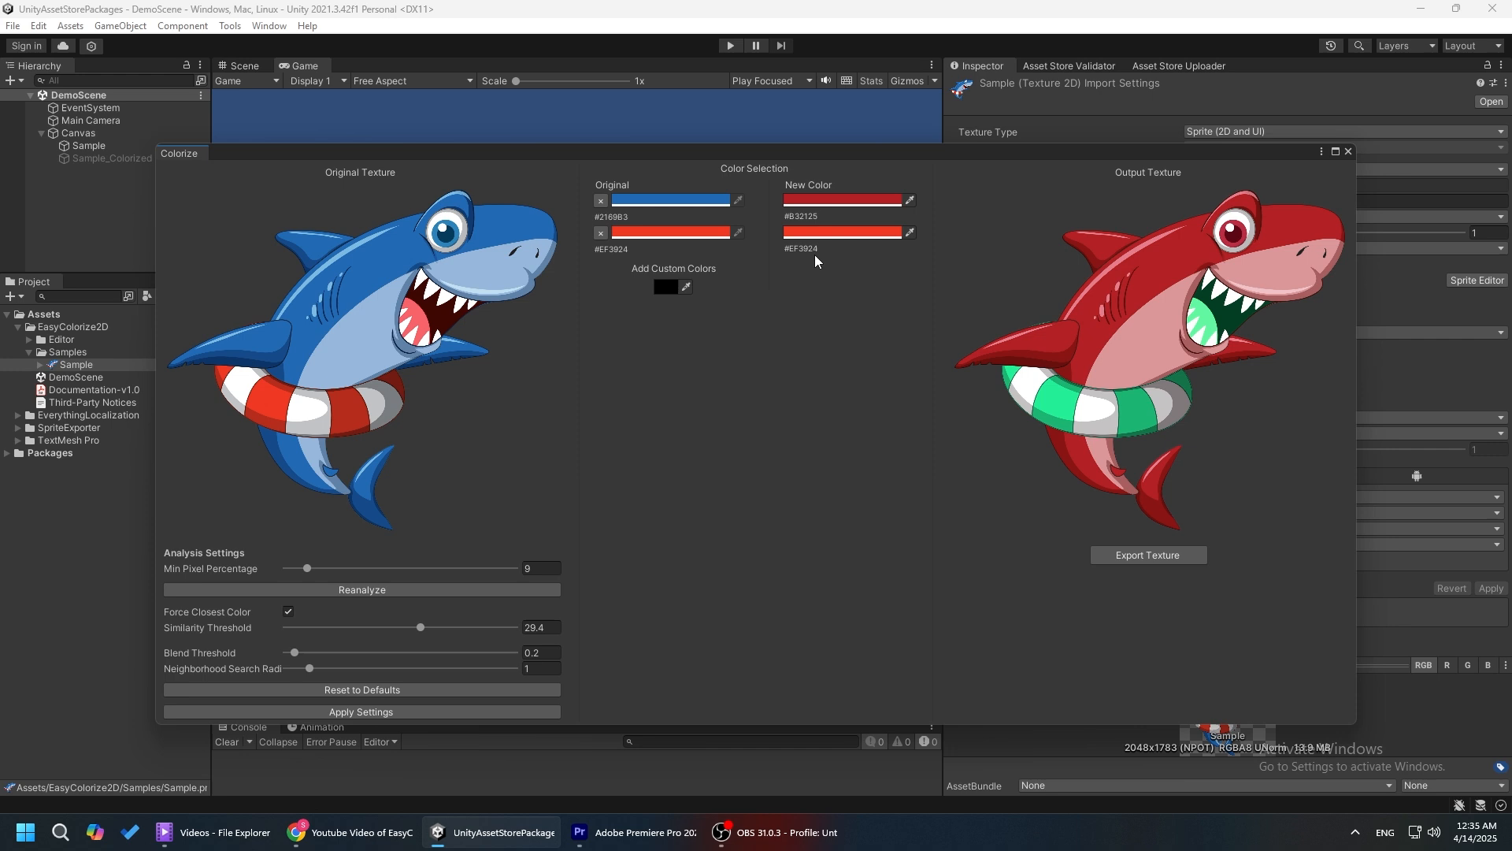
pyautogui.click(385, 711)
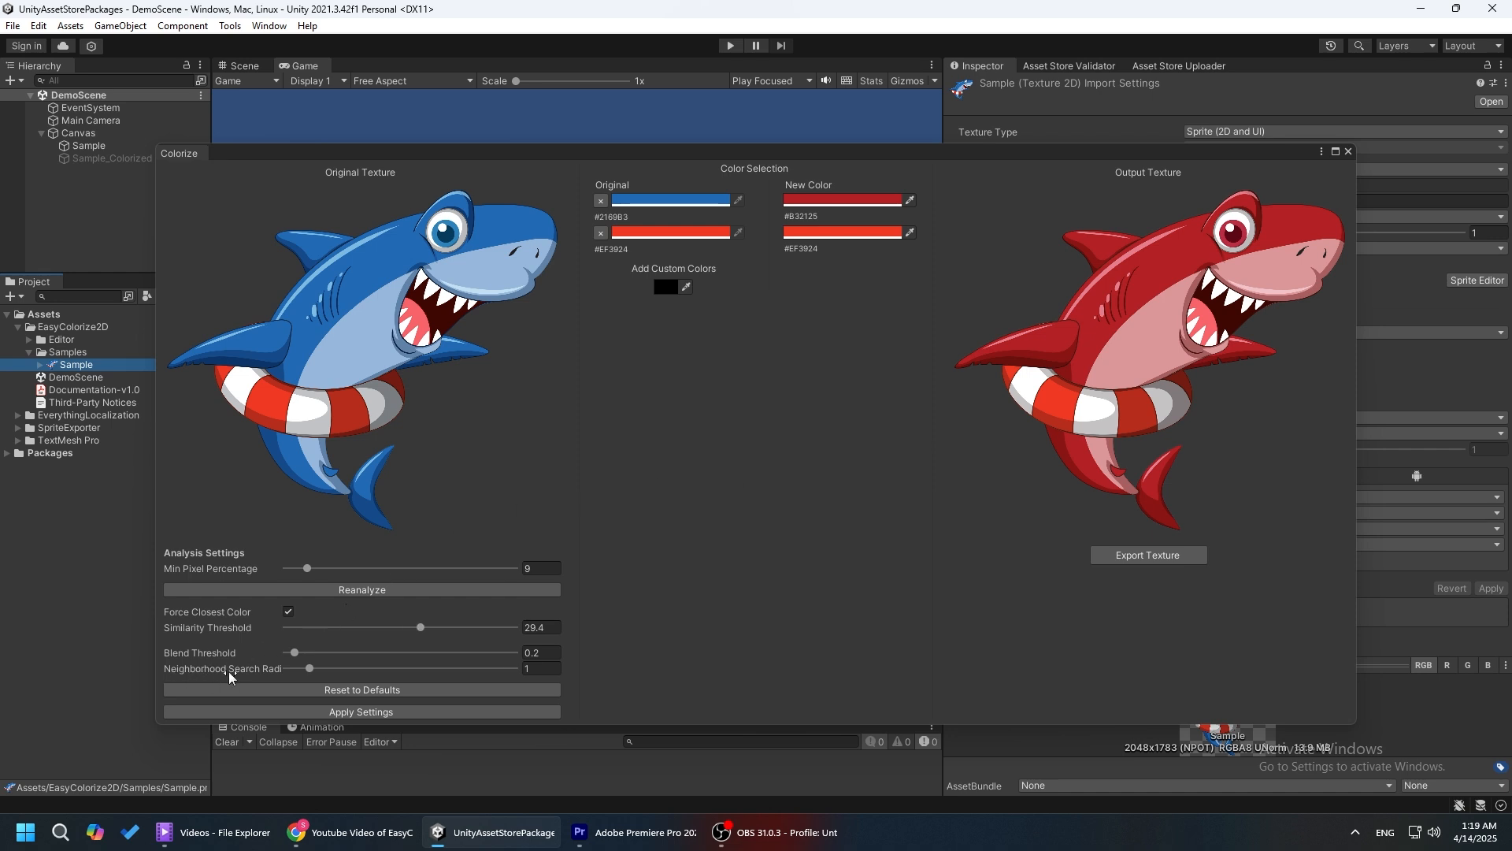
# Set the Similarity Threshold to 9.1 and recolor the tongue by sampling its pink #F86369 and replacing it with blue #6381F8.
pyautogui.moveTo(220, 673)
pyautogui.moveTo(419, 628); pyautogui.dragTo(328, 628)
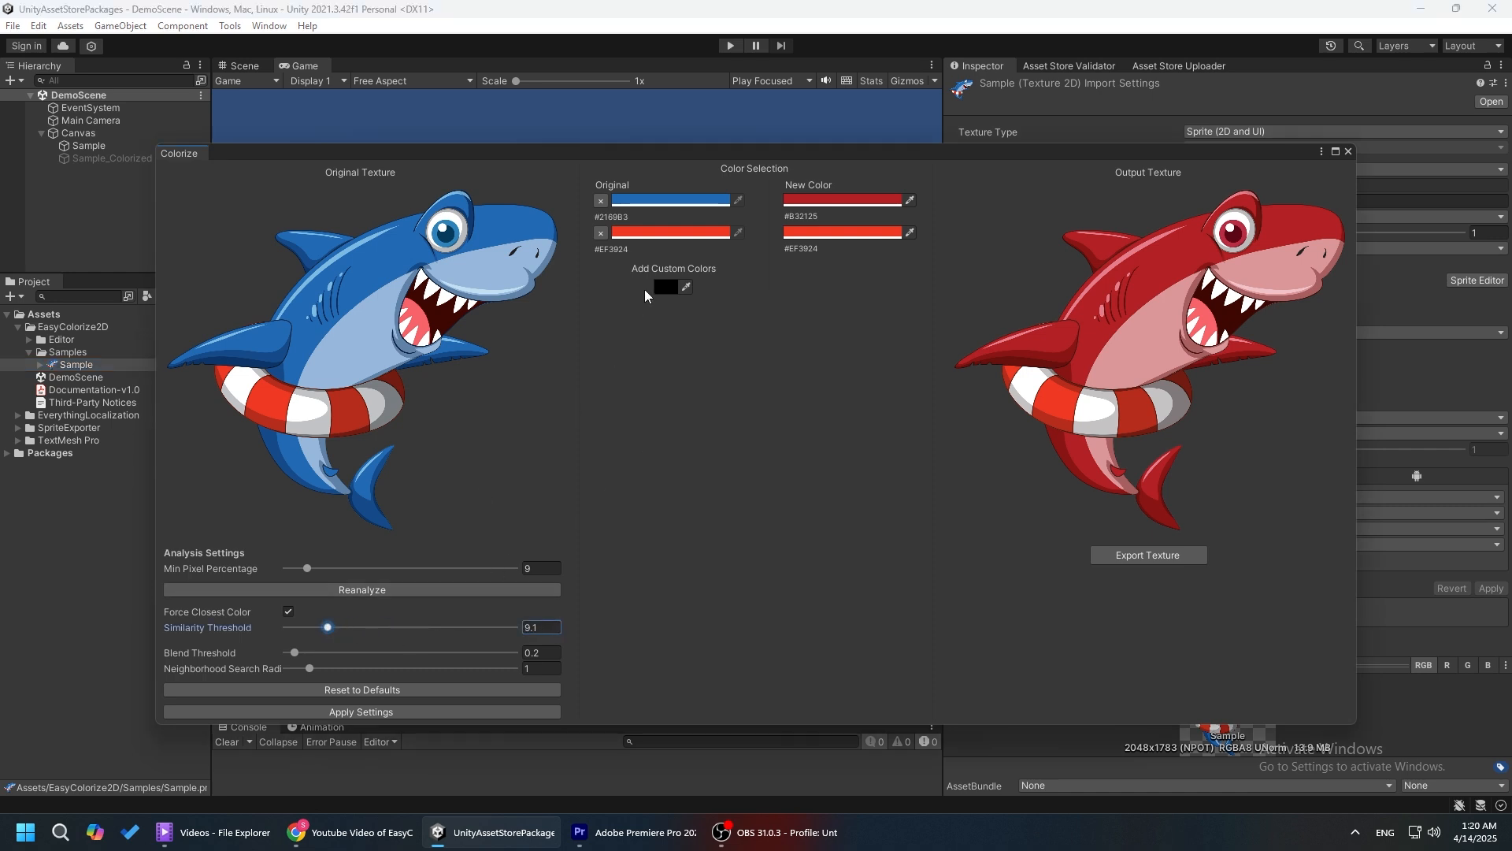
pyautogui.click(665, 287)
pyautogui.click(671, 301)
pyautogui.click(426, 325)
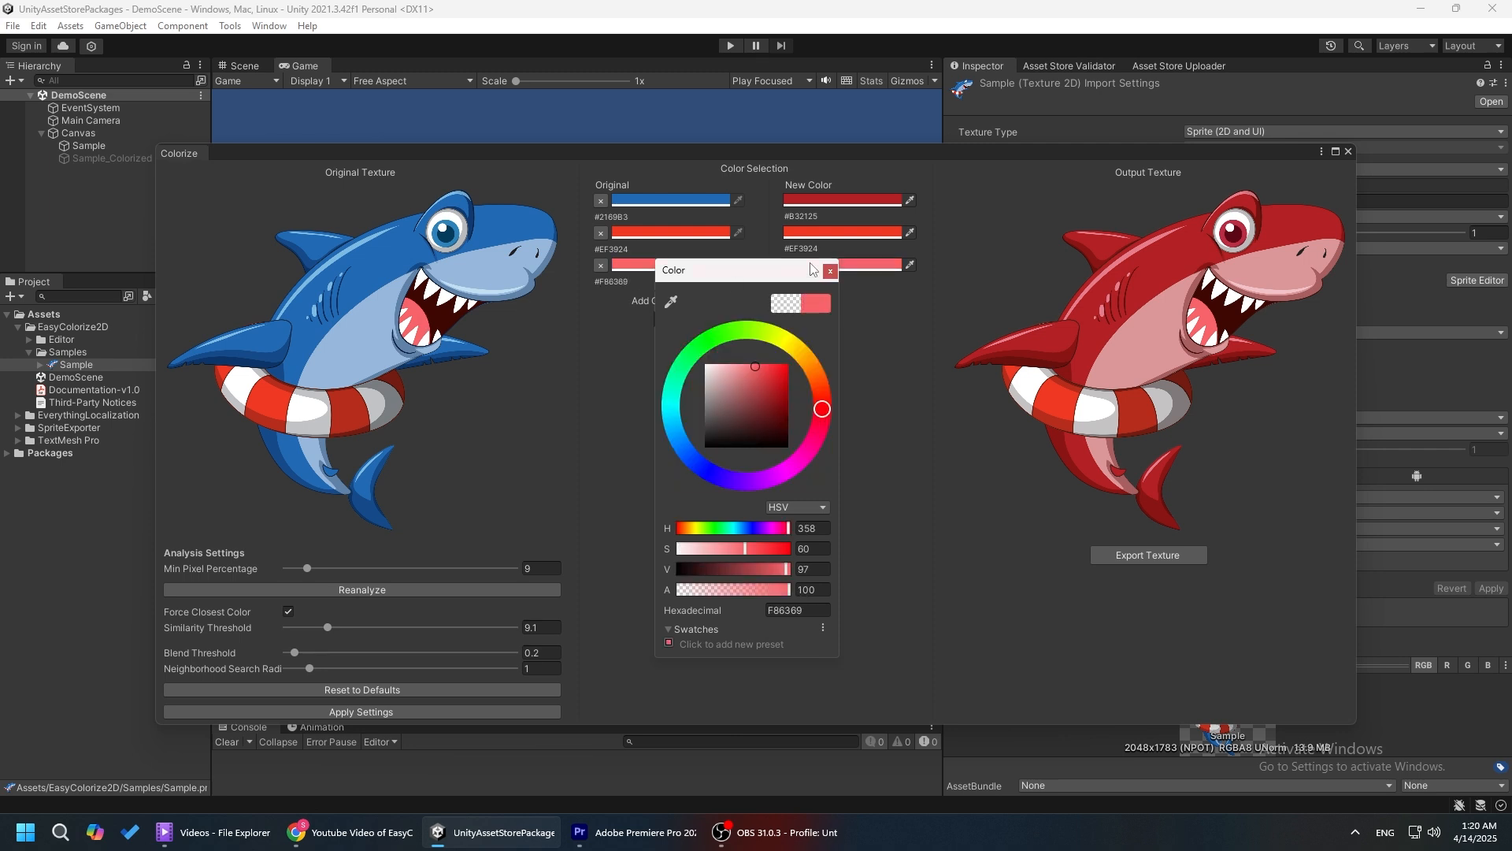
pyautogui.click(830, 271)
pyautogui.click(841, 268)
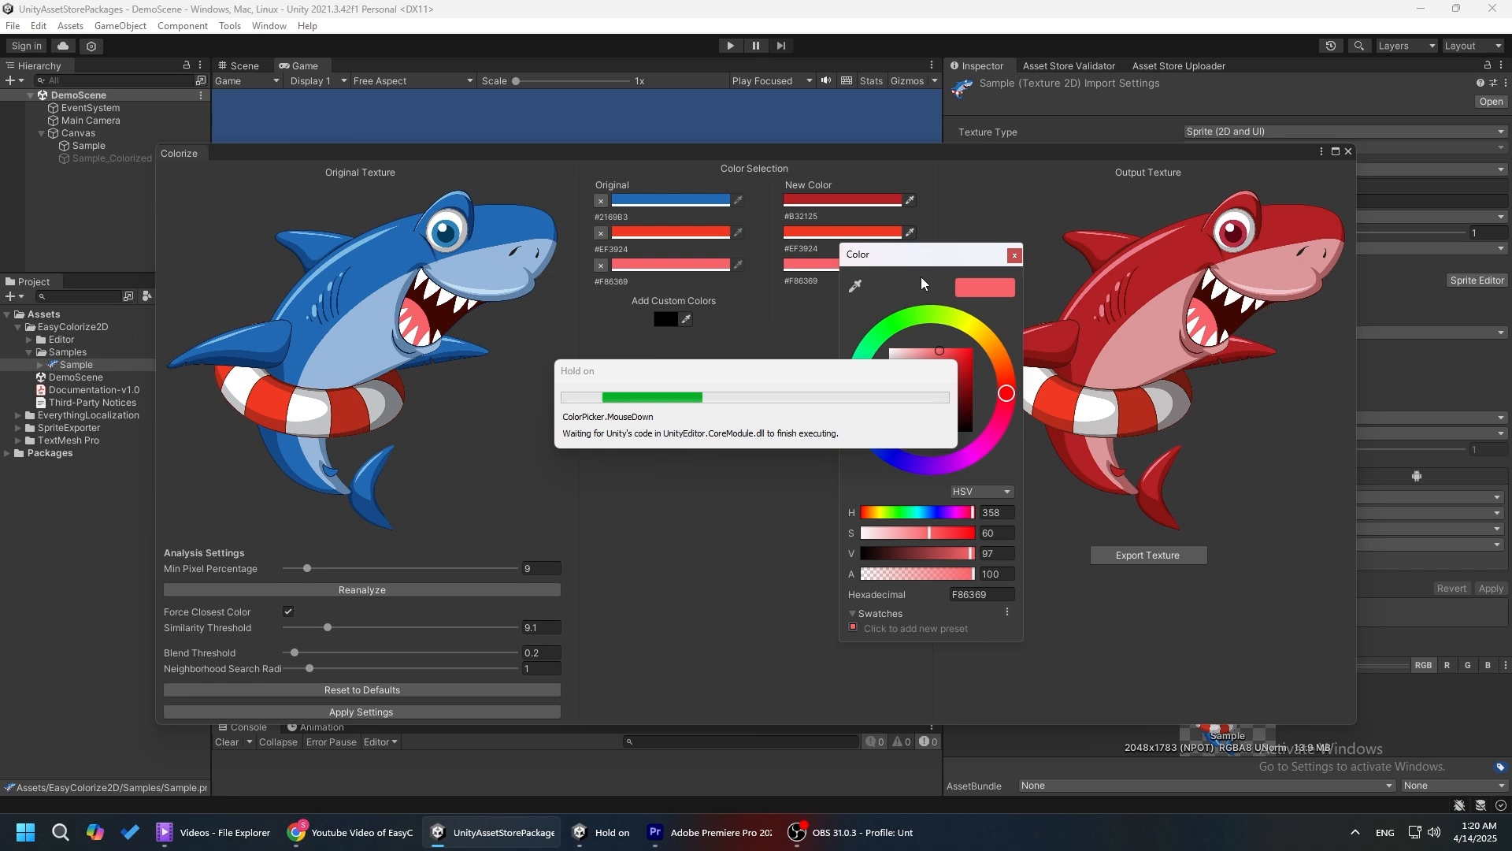
pyautogui.click(1015, 254)
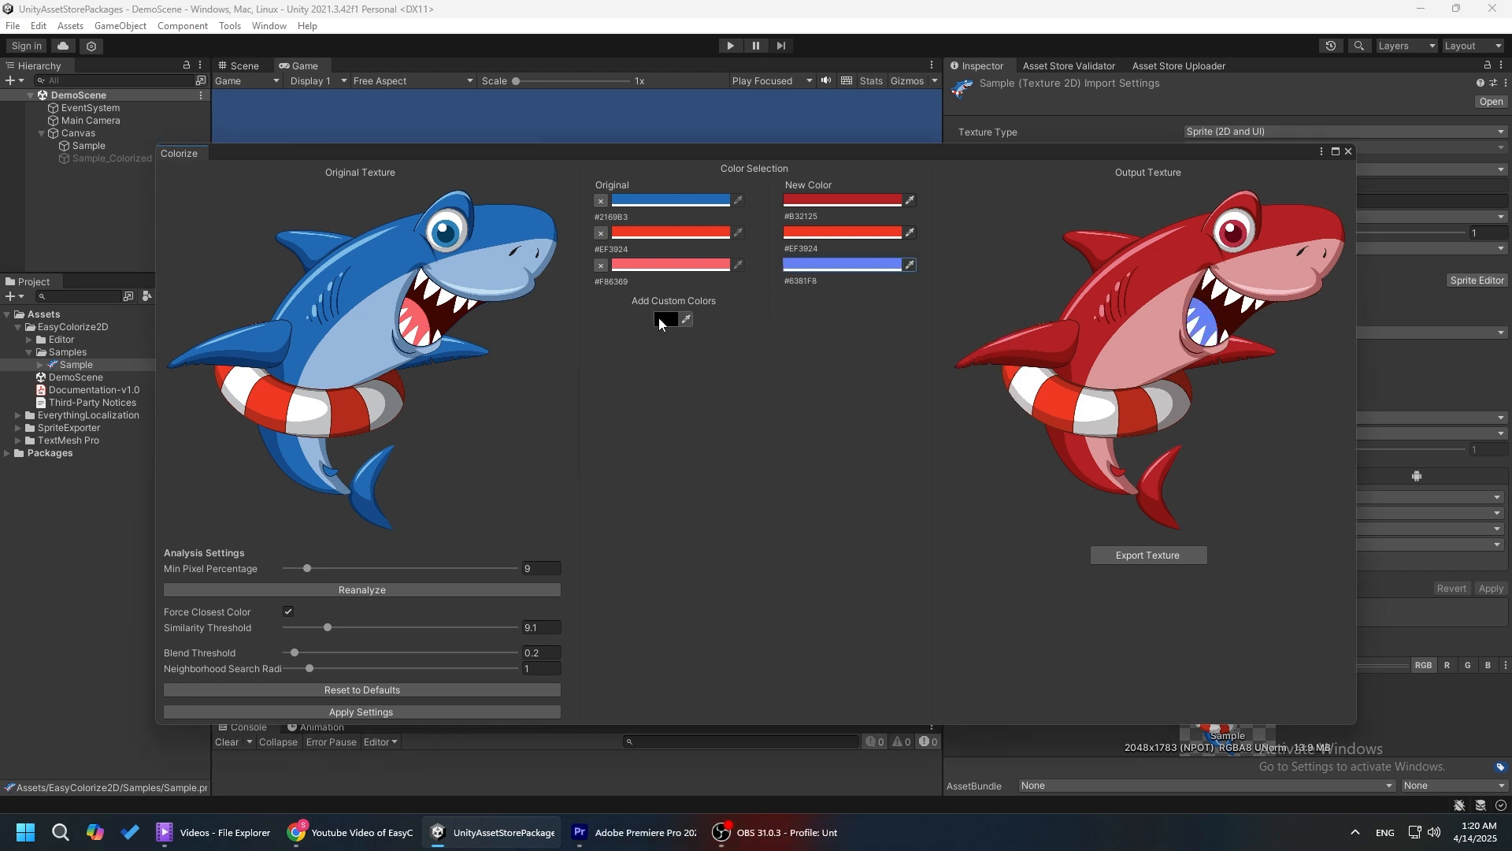
# Sample a second tongue pink (#F7646A) from the original texture as a custom color, and remove it from the list.
pyautogui.click(665, 319)
pyautogui.click(673, 337)
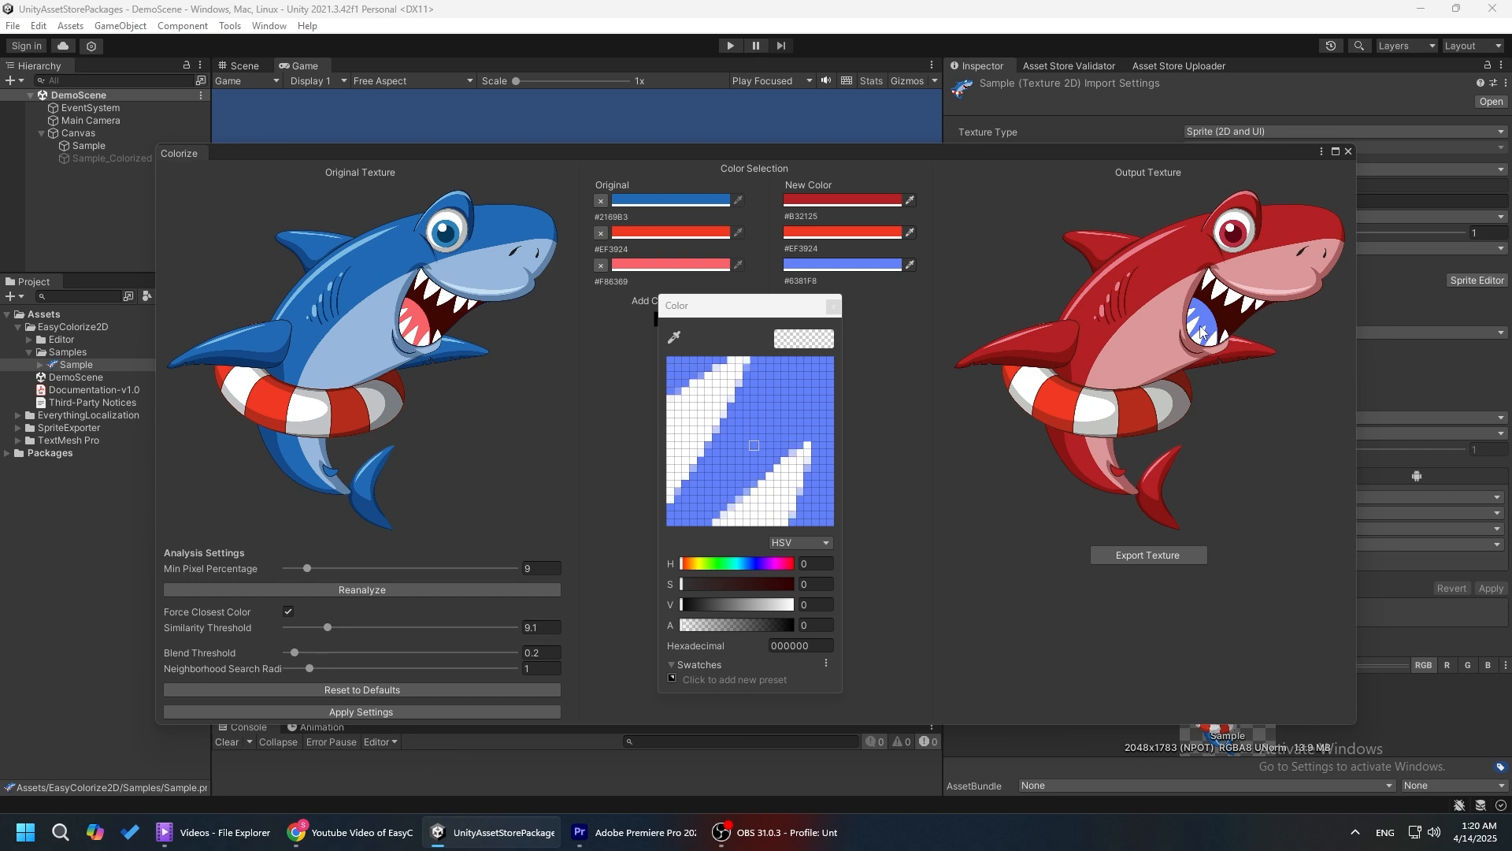
pyautogui.click(415, 335)
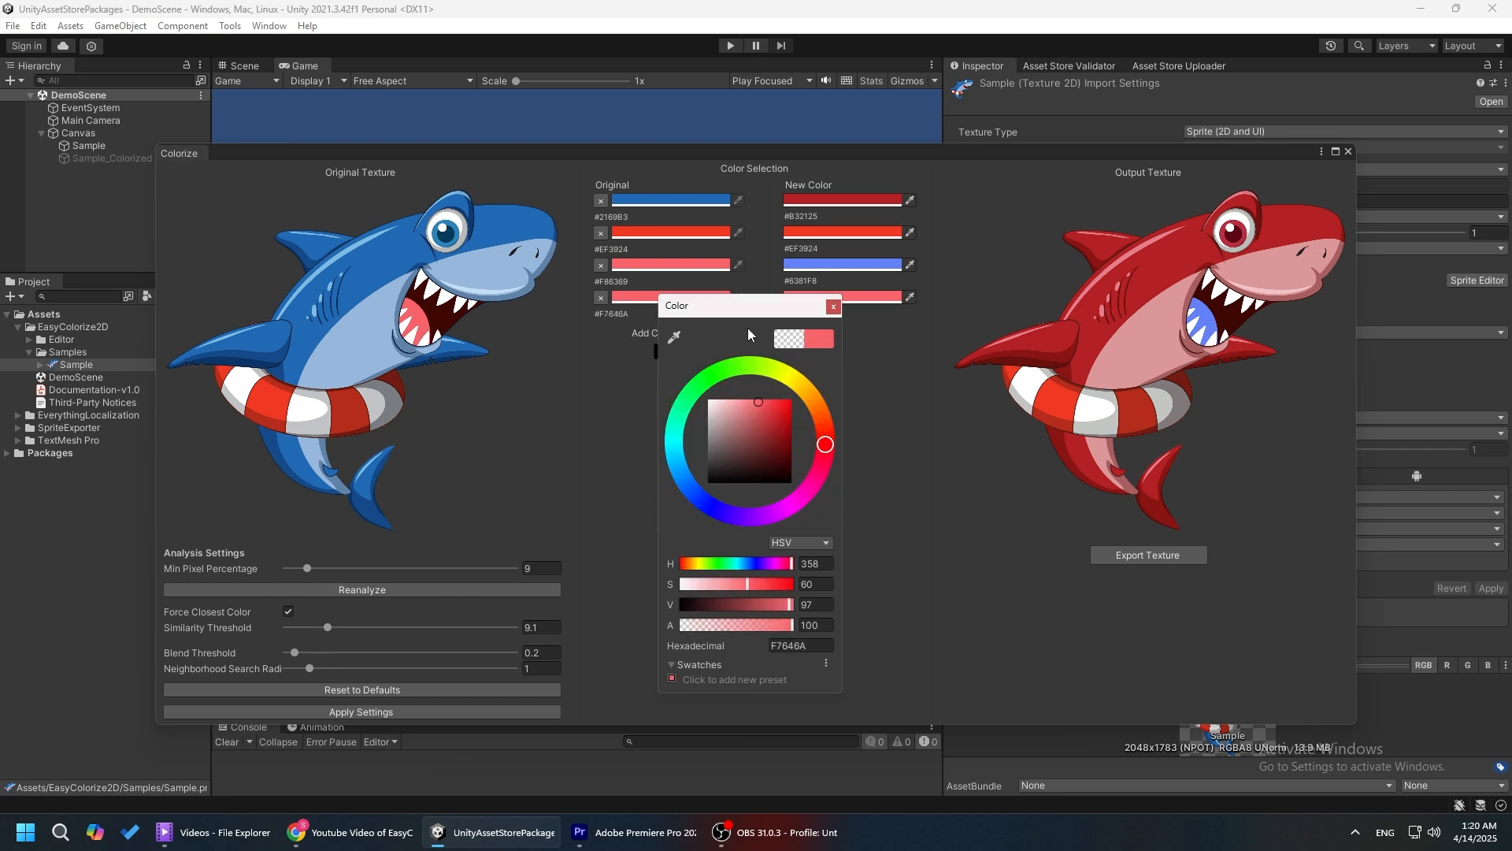
pyautogui.click(833, 305)
pyautogui.click(600, 298)
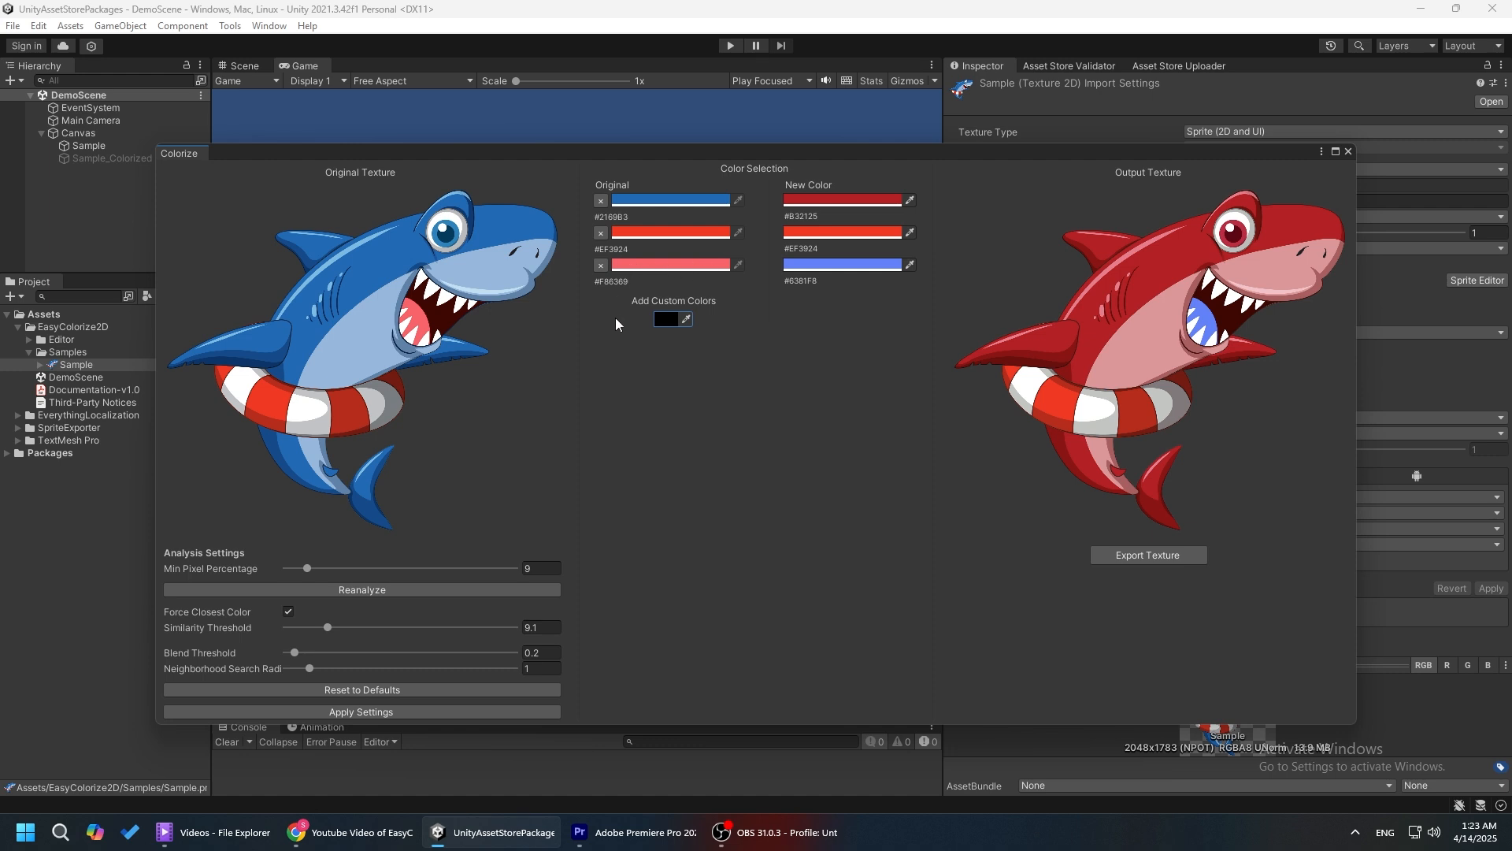
# Disable Force Closest Color and apply the settings.
pyautogui.click(288, 611)
pyautogui.click(407, 711)
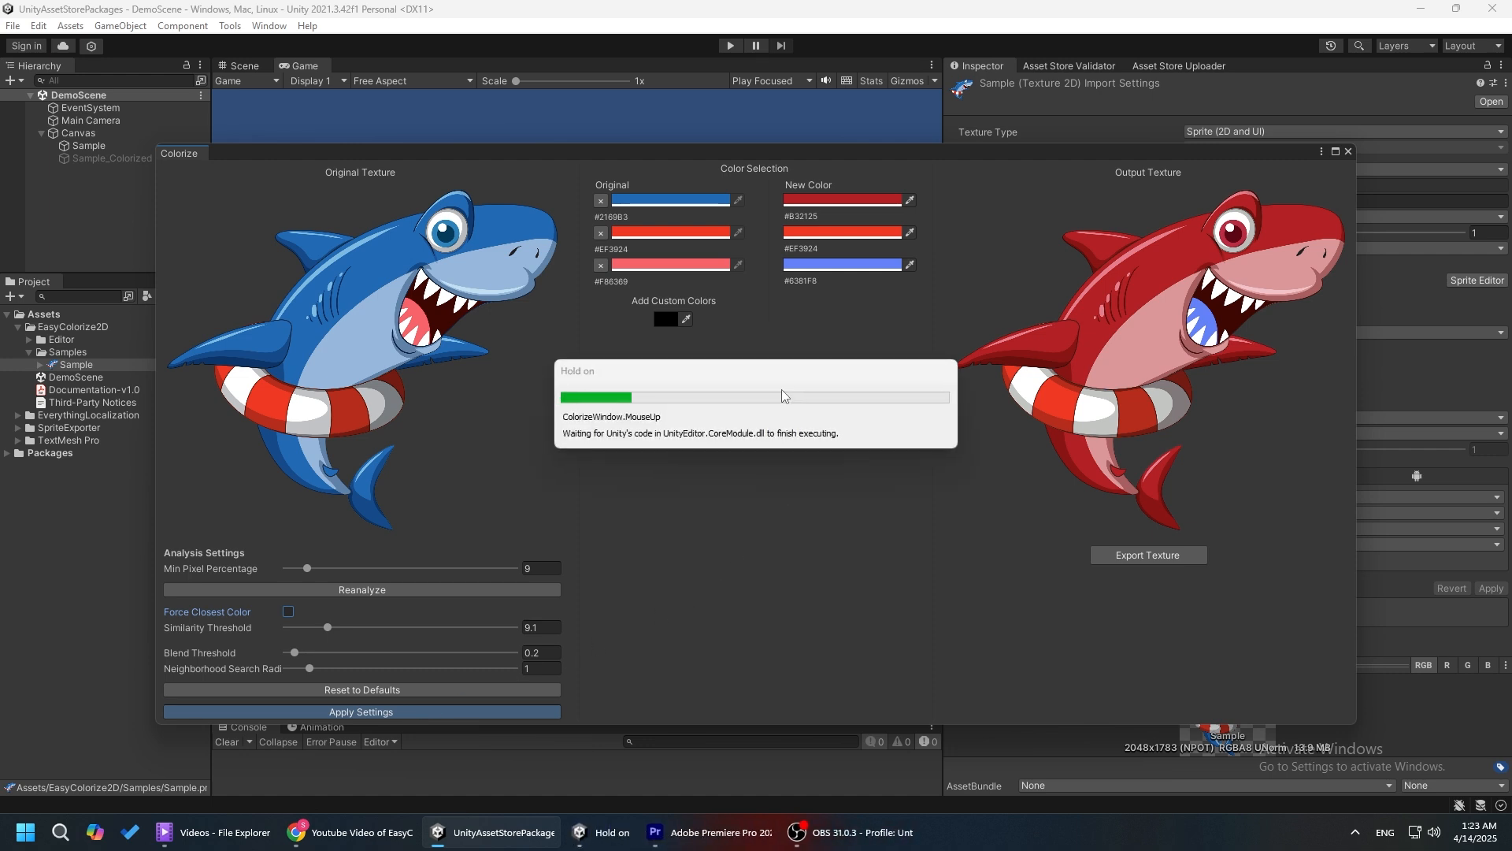
# Sample white (#FFFFFF) from the mouth in the output texture as a custom color, and remove it from the list.
pyautogui.click(672, 318)
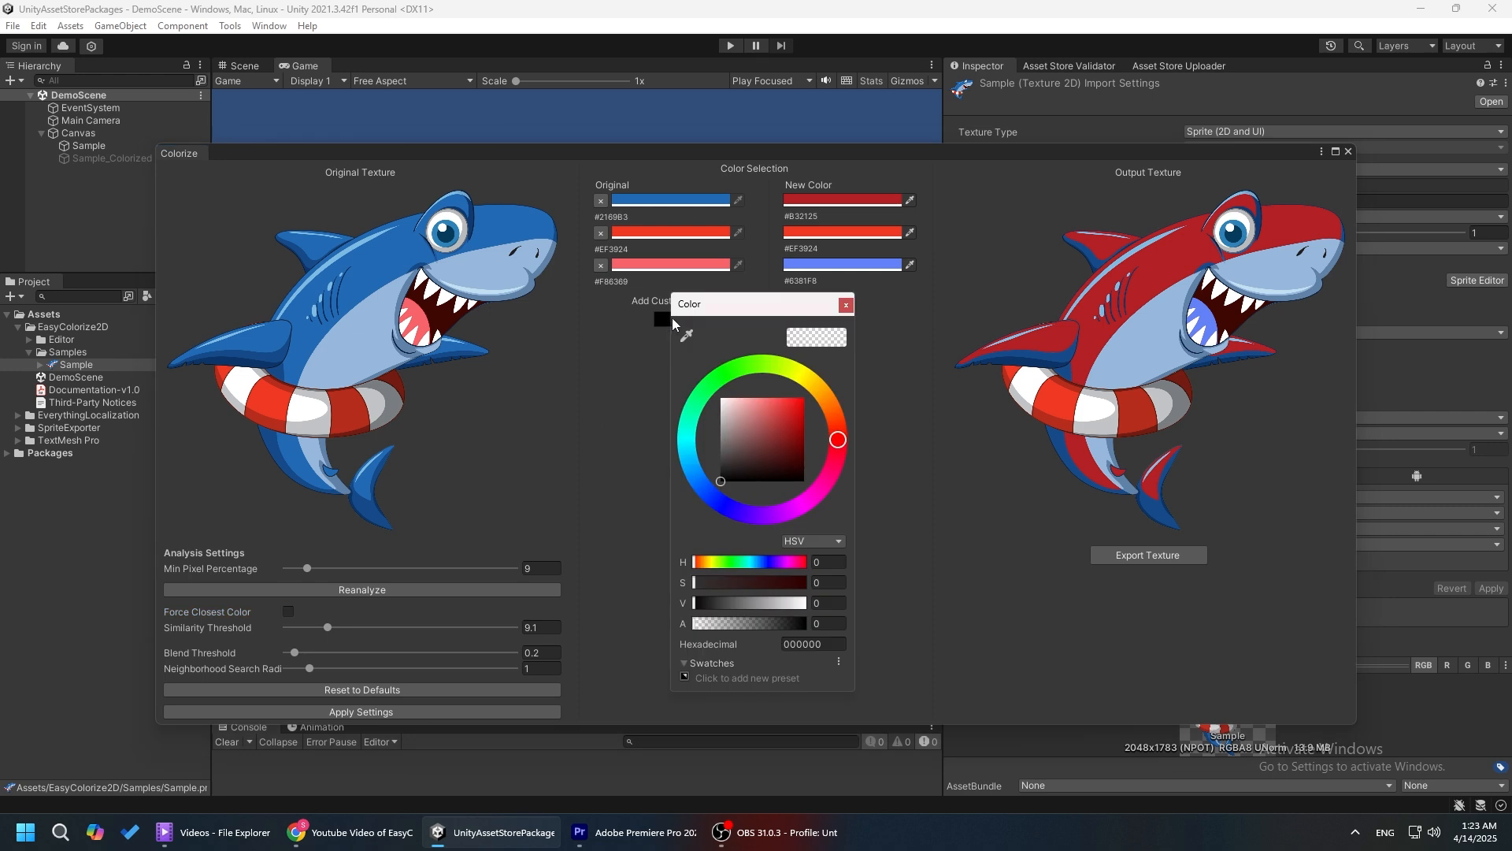
pyautogui.click(688, 335)
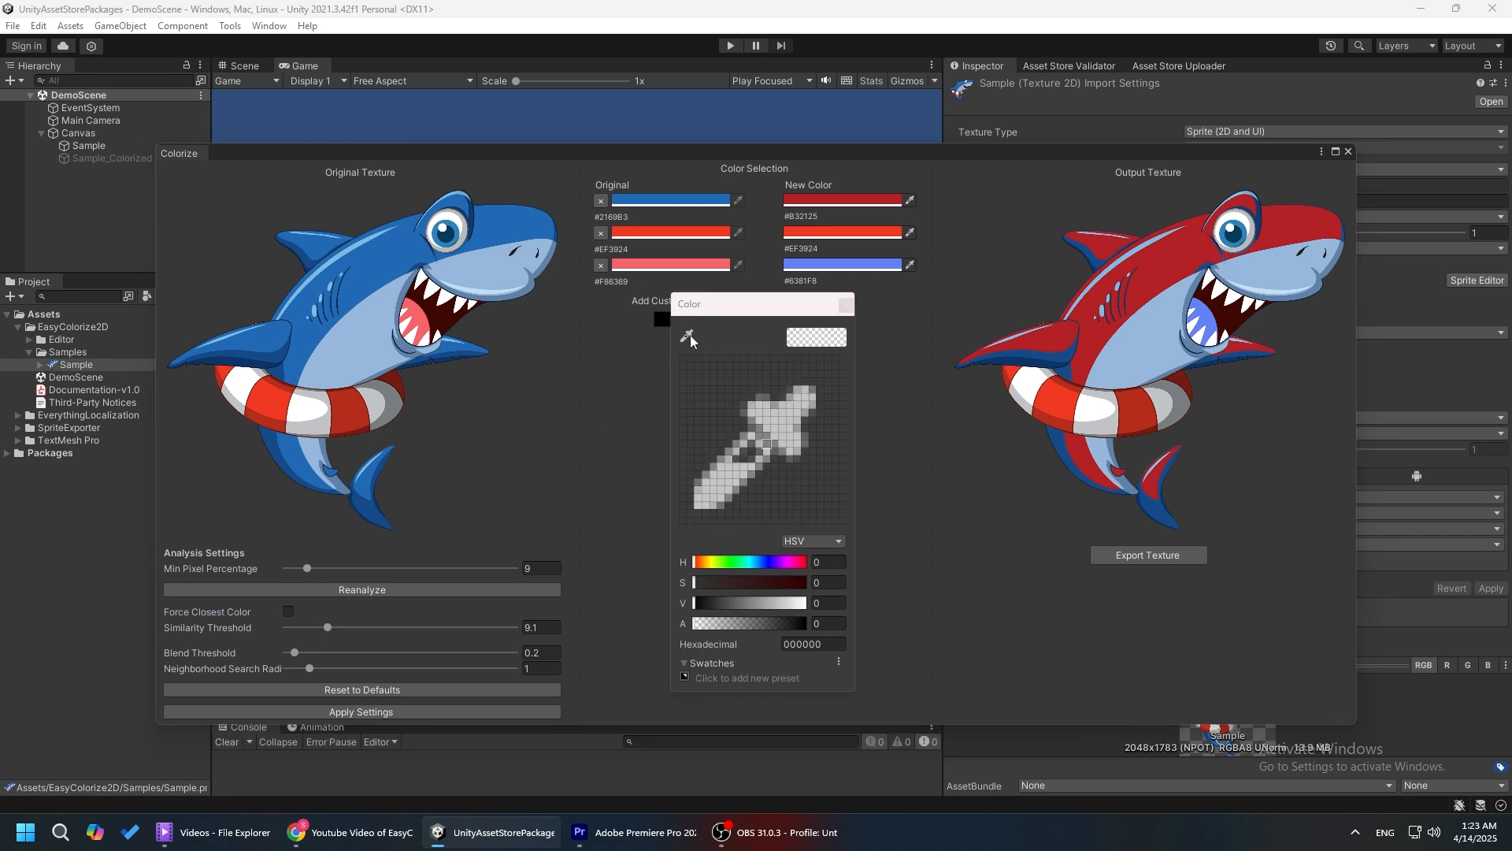
pyautogui.click(1204, 334)
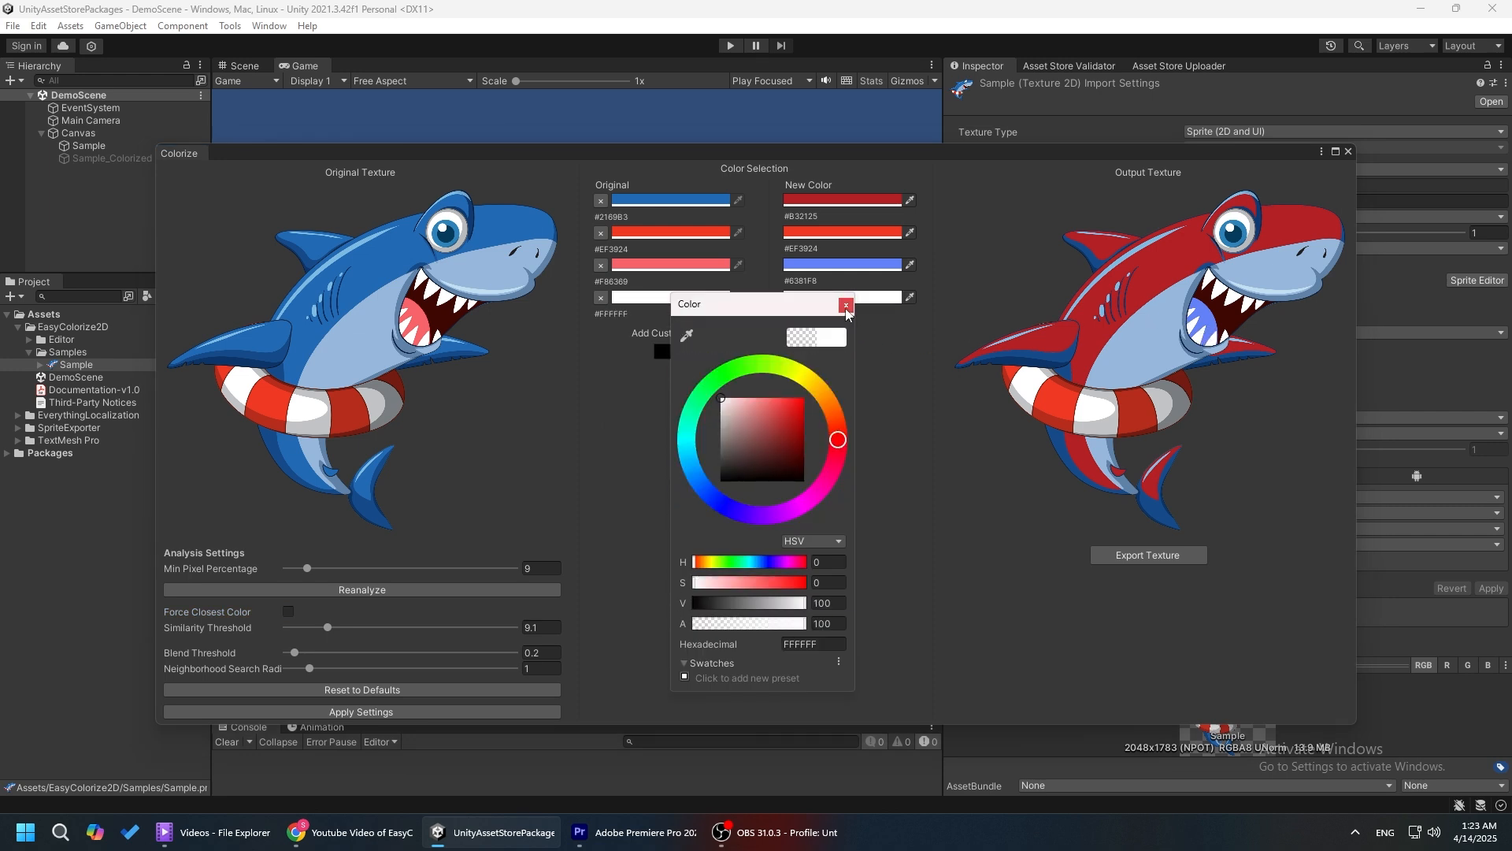
pyautogui.click(846, 305)
pyautogui.click(601, 297)
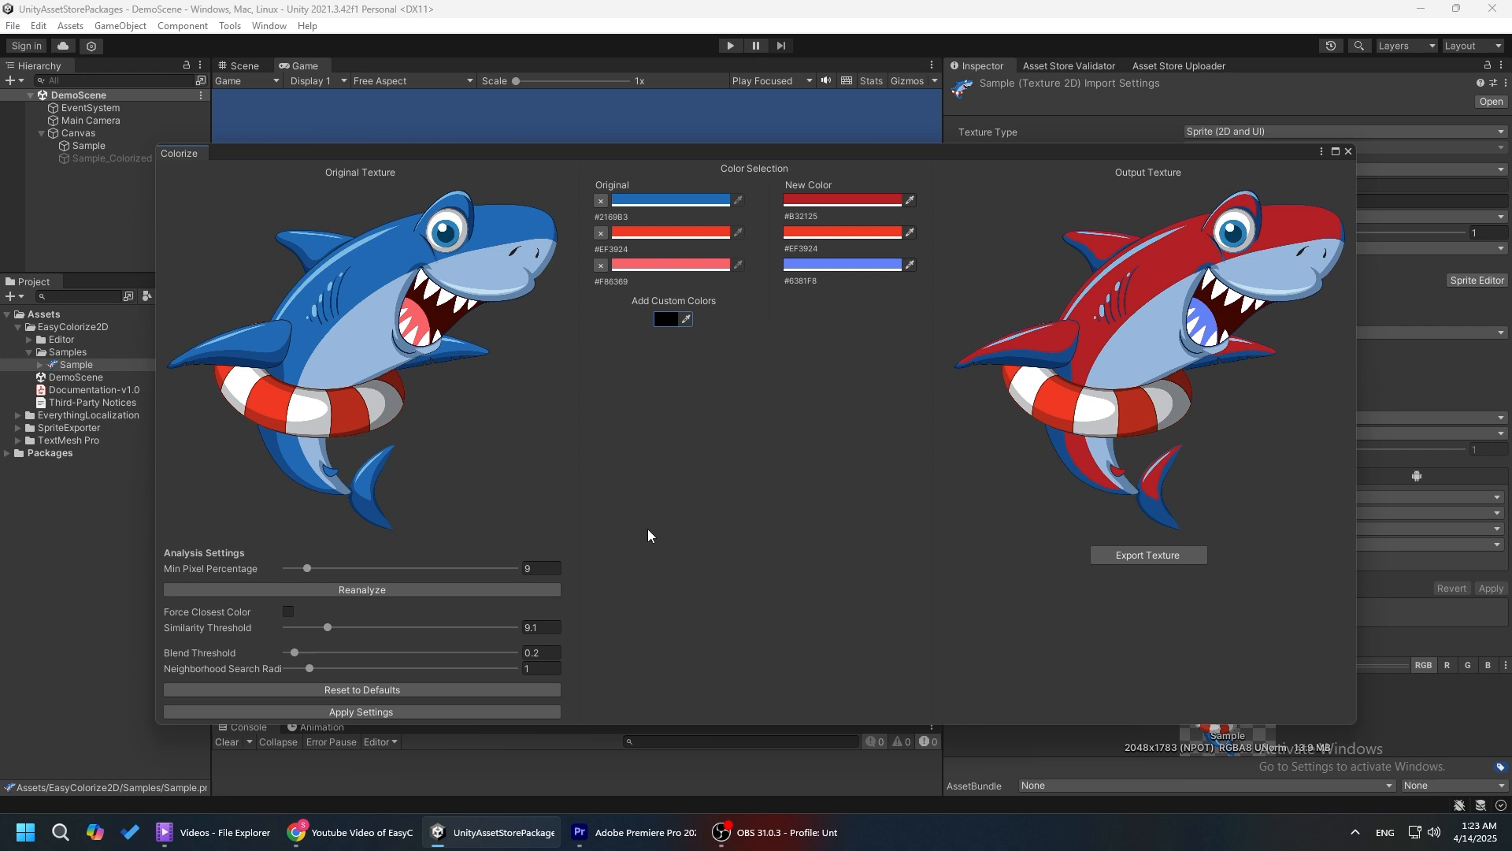
# Add white (#FFFFFF), sampled from the original texture, as a custom color and apply the settings.
pyautogui.click(525, 627)
pyautogui.click(666, 319)
pyautogui.click(679, 337)
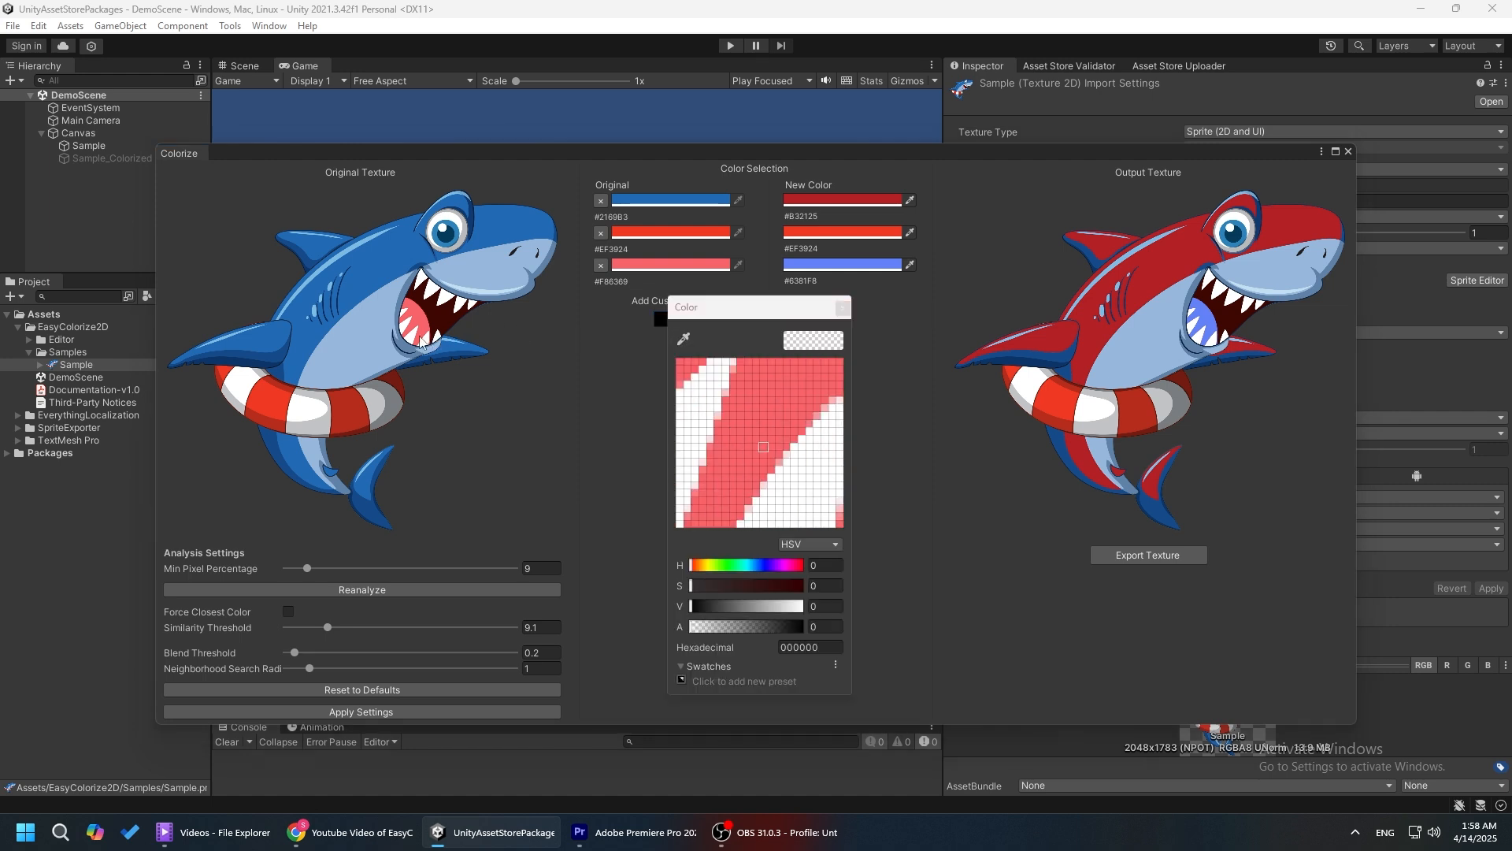
pyautogui.click(458, 341)
pyautogui.click(842, 307)
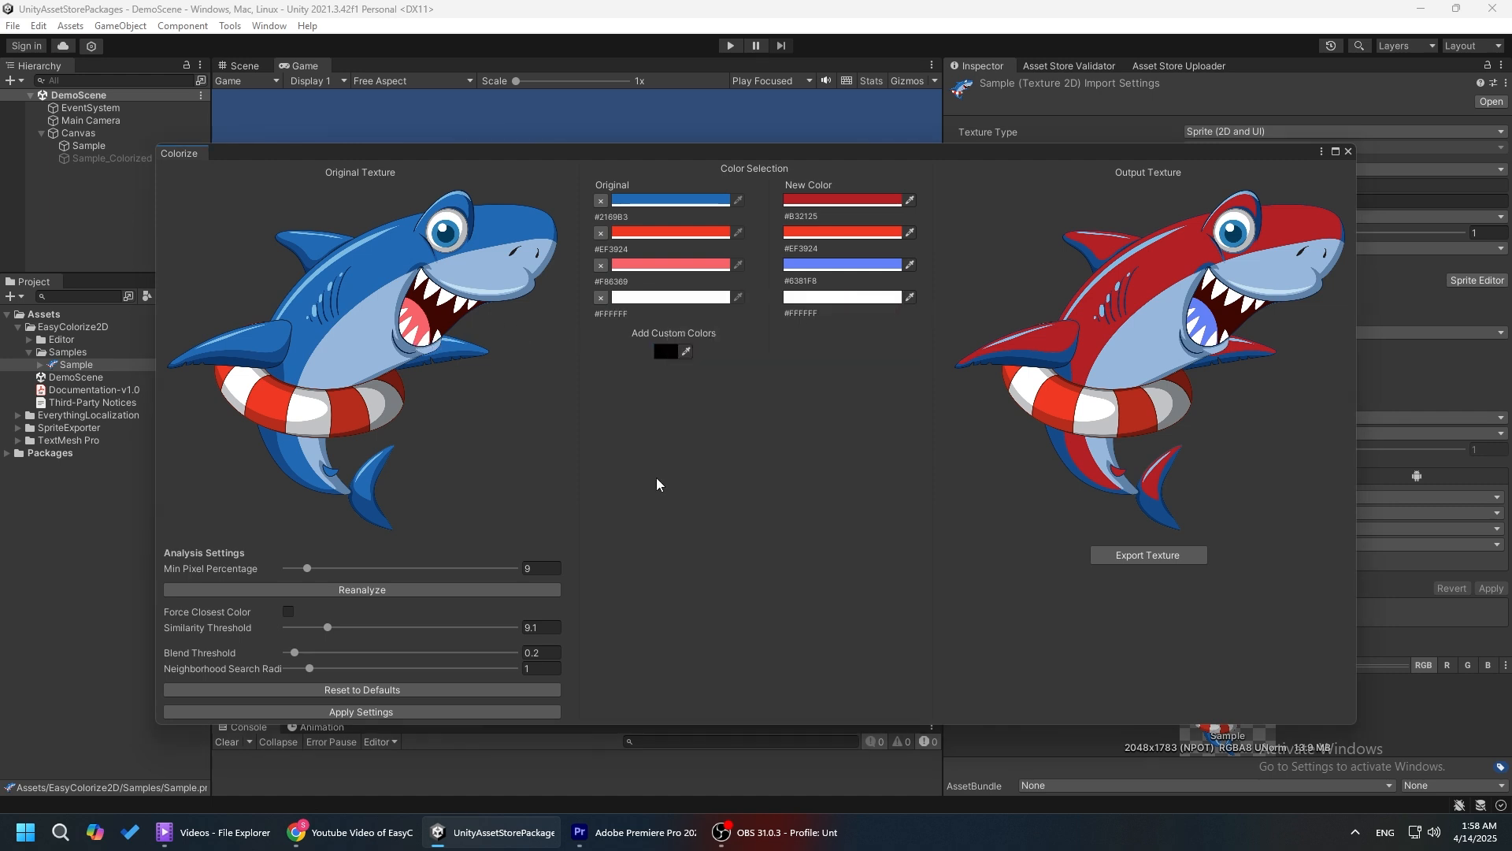
pyautogui.click(415, 711)
# Inspect the pixels around the tongue and teeth in the output texture with the custom color eyedropper.
pyautogui.click(664, 351)
pyautogui.click(675, 374)
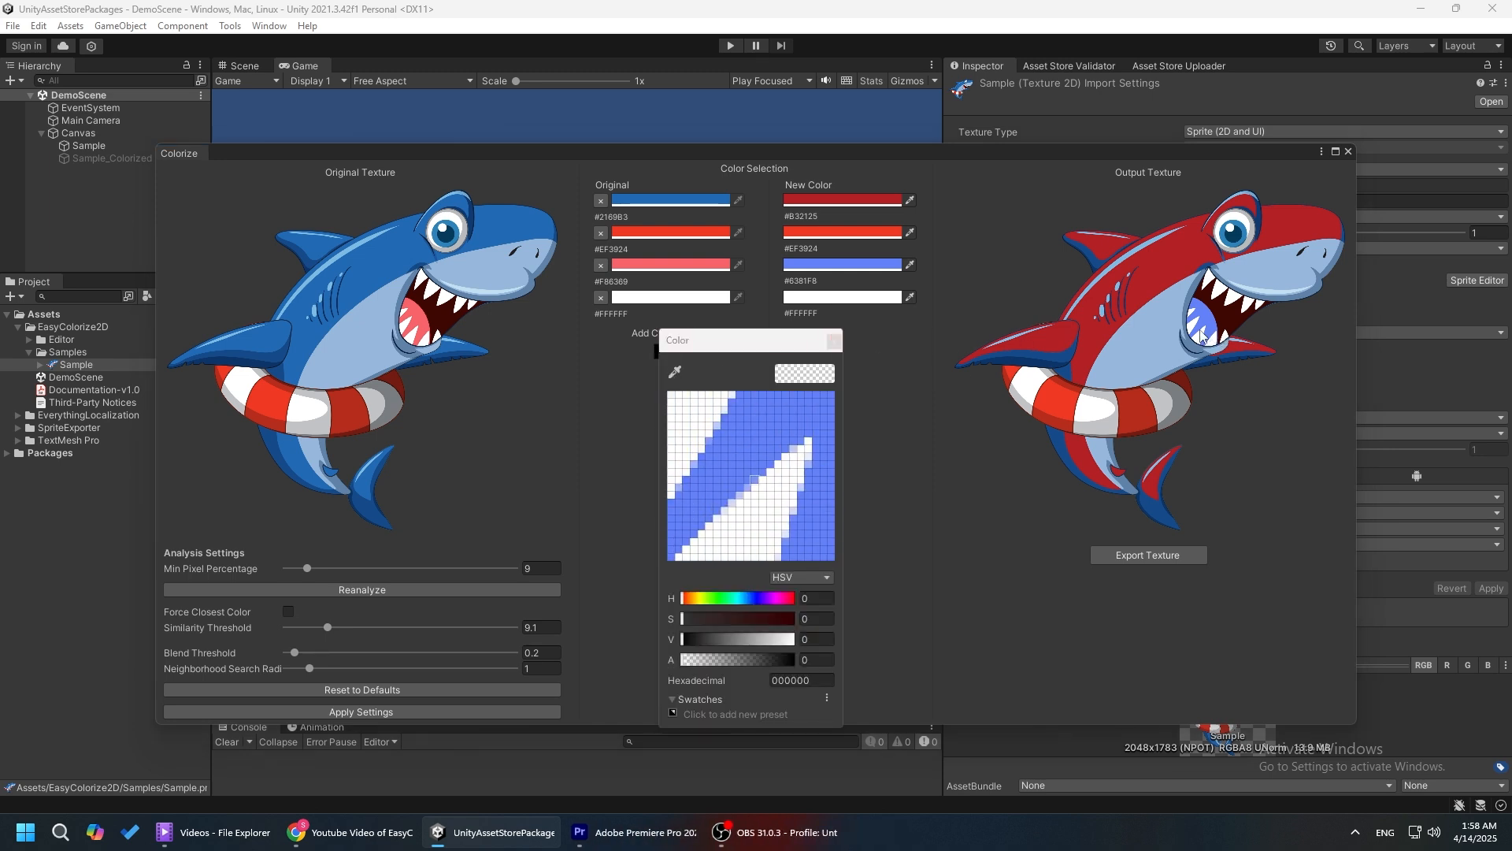
pyautogui.click(1201, 336)
pyautogui.click(834, 340)
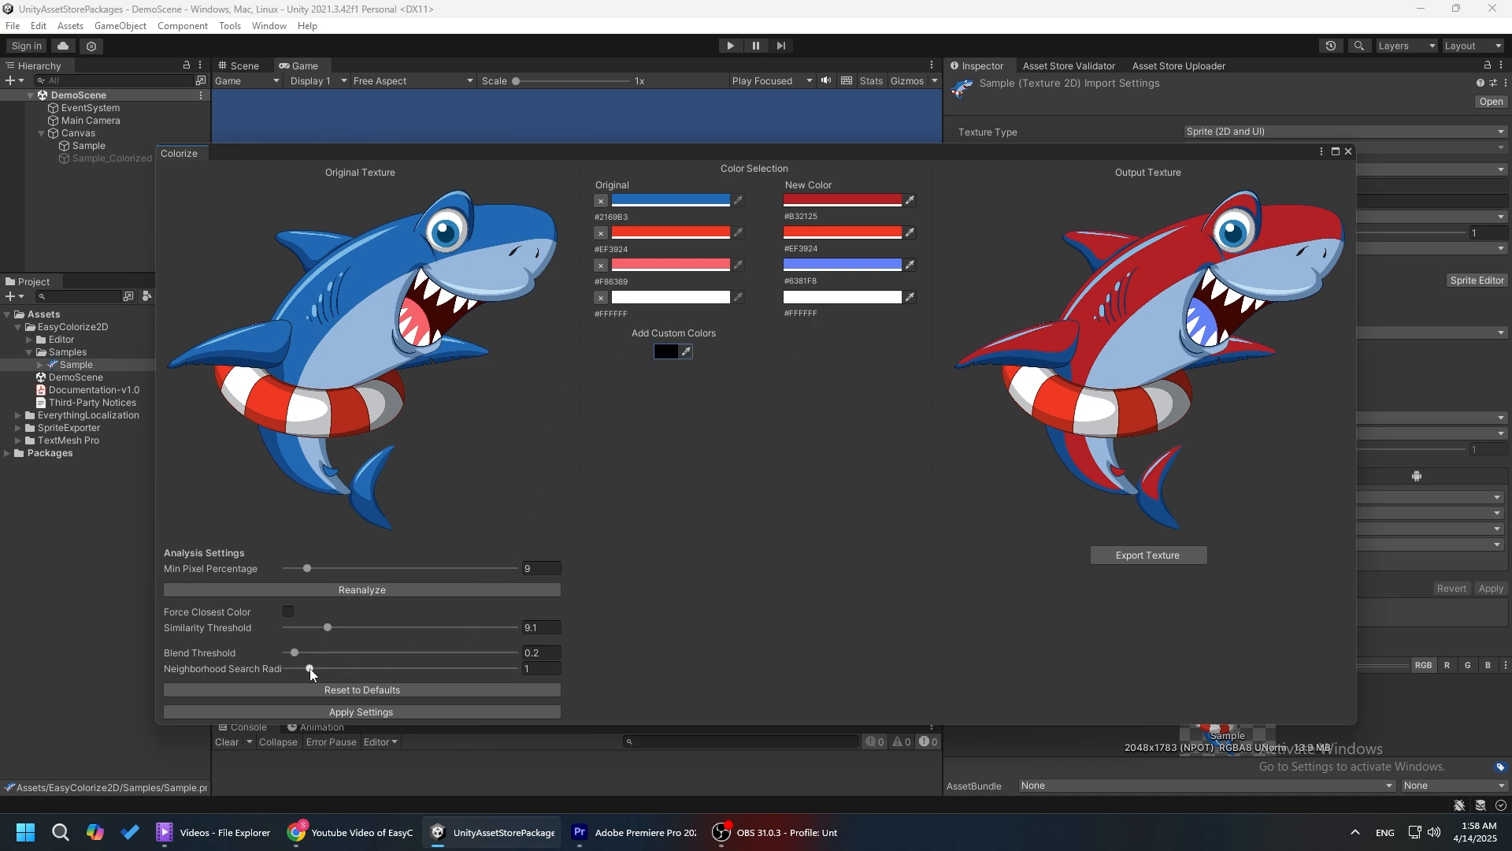
# Set the Neighborhood Search Radius to 2 and apply the settings.
pyautogui.moveTo(310, 668); pyautogui.dragTo(332, 668)
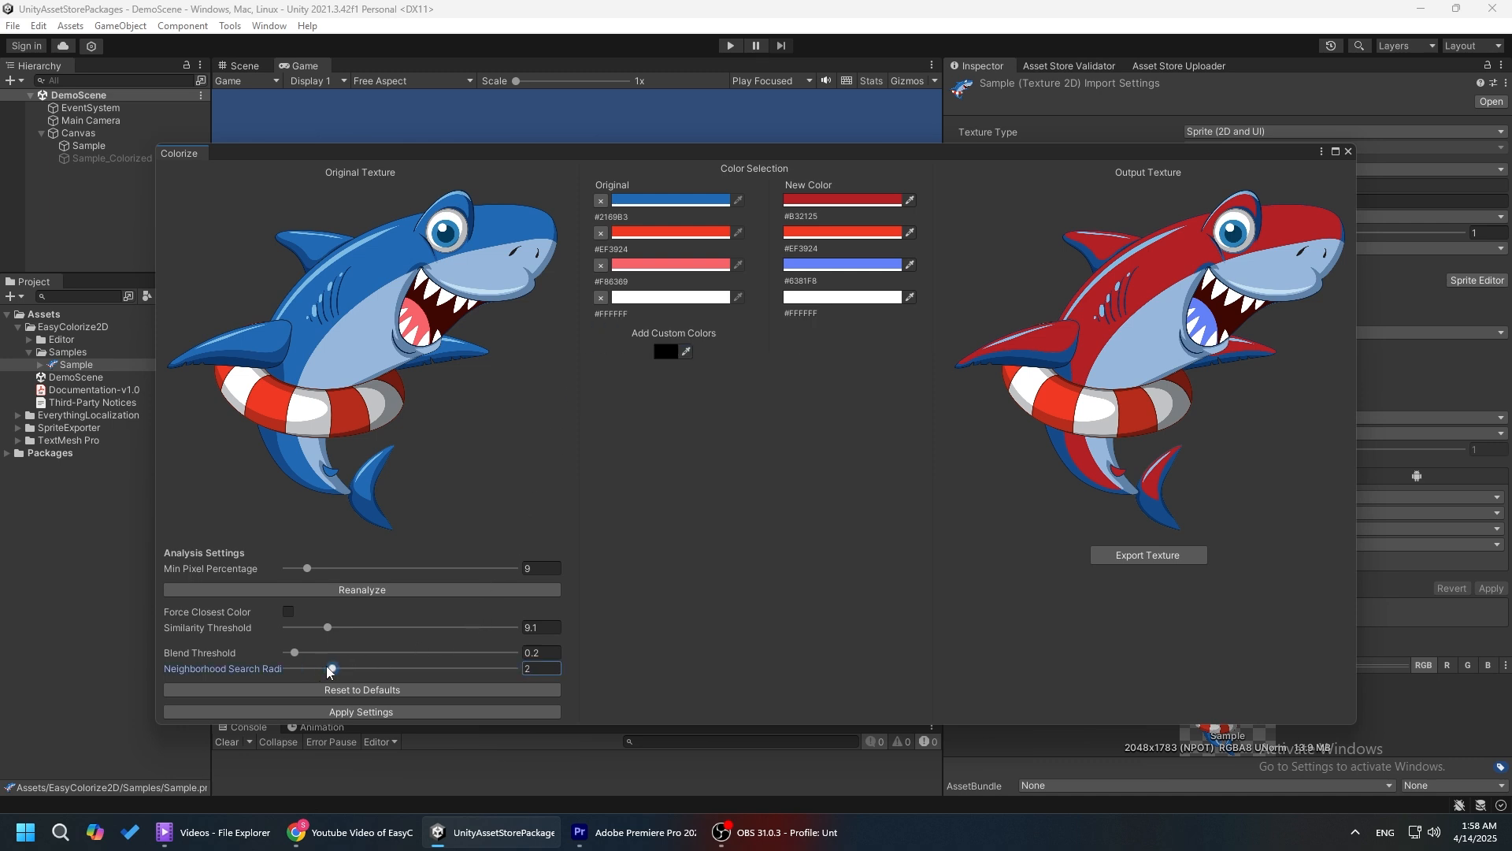
pyautogui.click(382, 712)
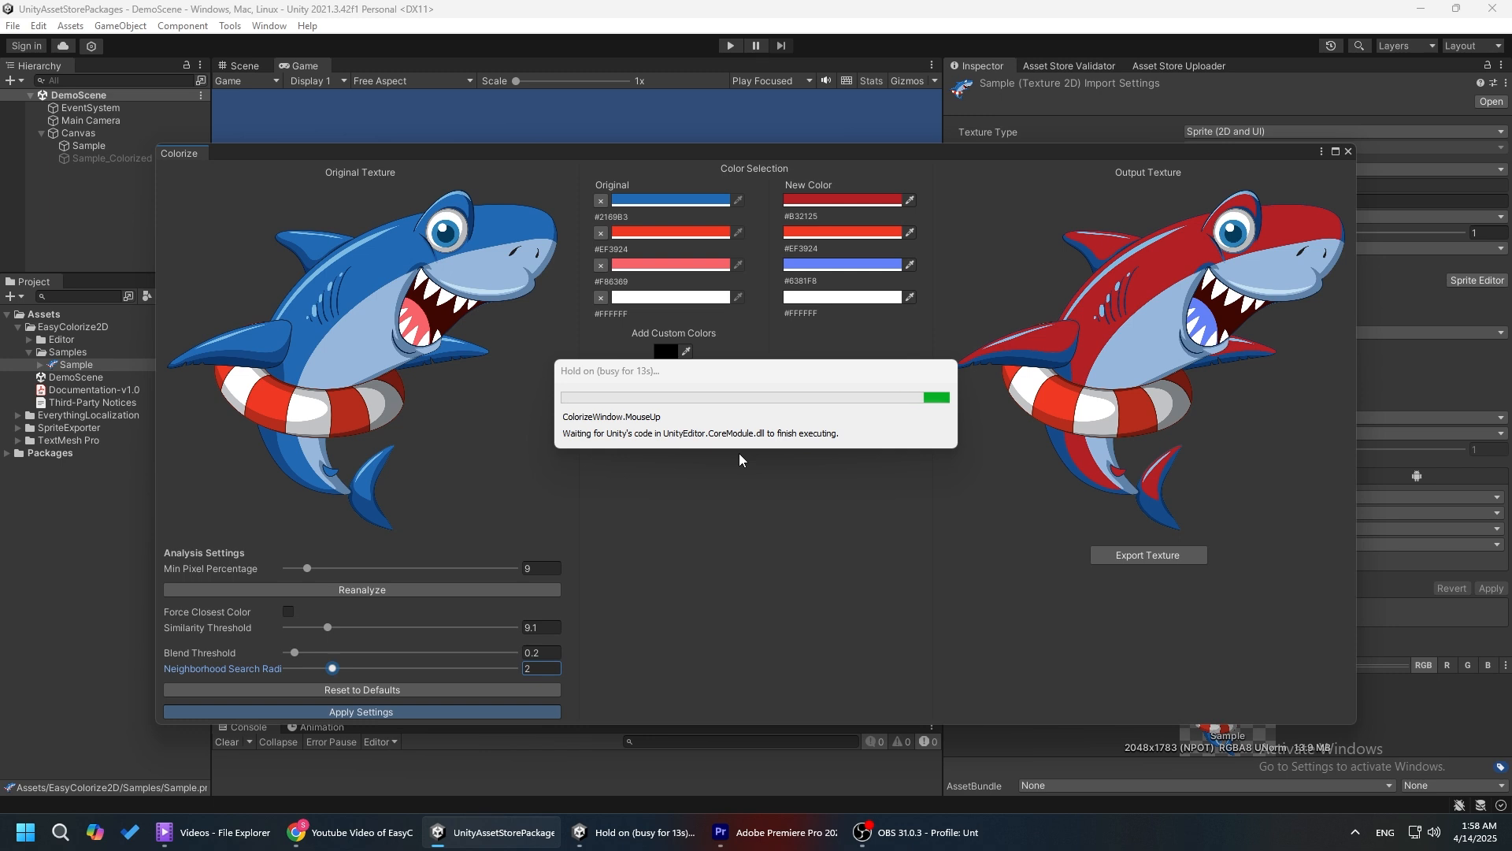
# Sample the blue (#6381F8) of the tongue in the output texture as a custom color, and remove it from the list.
pyautogui.click(665, 351)
pyautogui.click(677, 369)
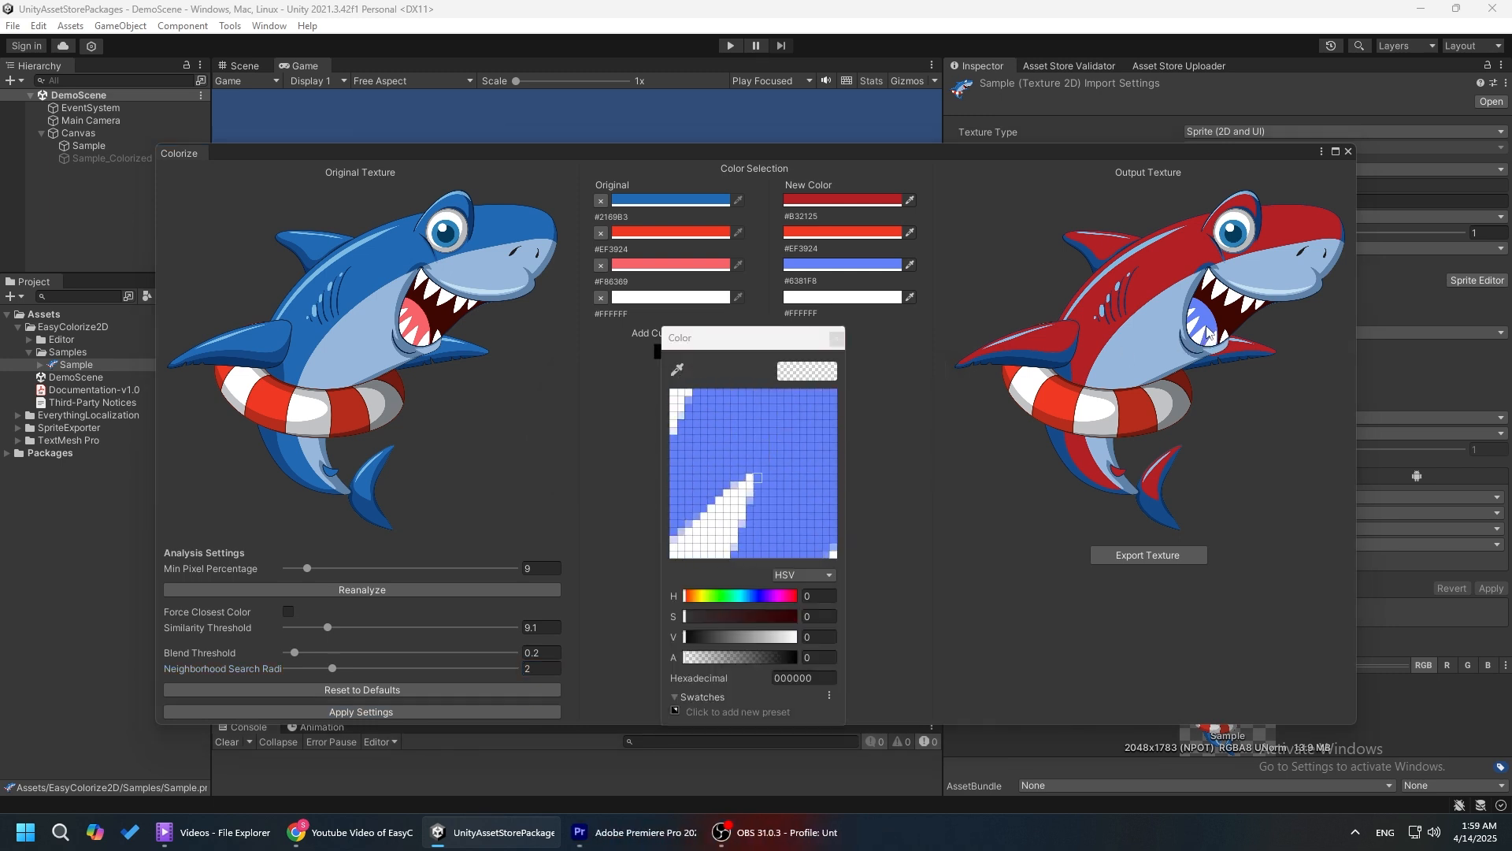
pyautogui.click(1193, 332)
pyautogui.click(838, 339)
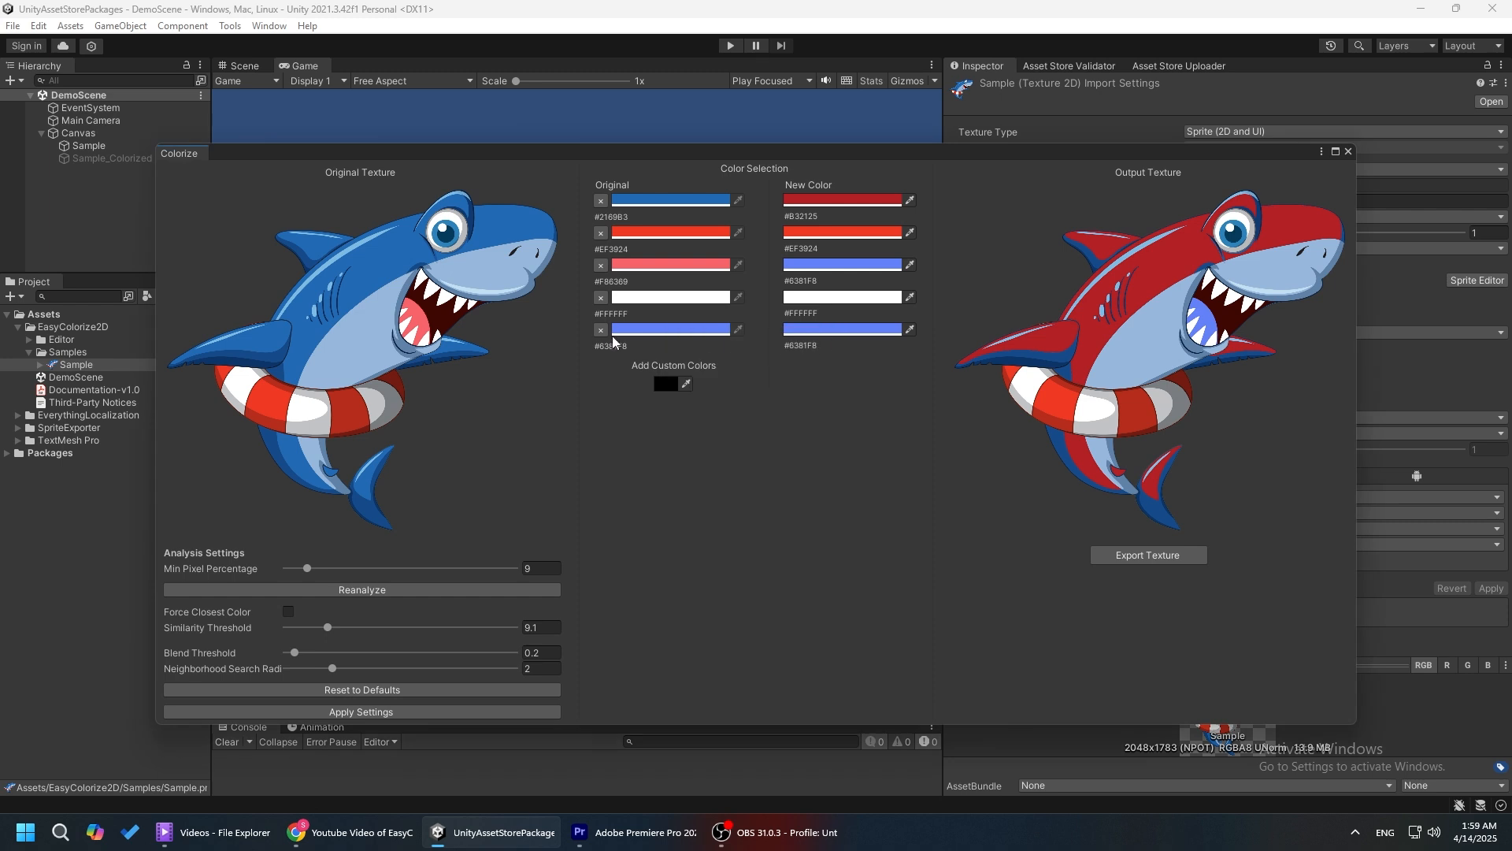
pyautogui.click(601, 330)
# Change the new color of the tongue pink to green (#7AF863).
pyautogui.click(825, 267)
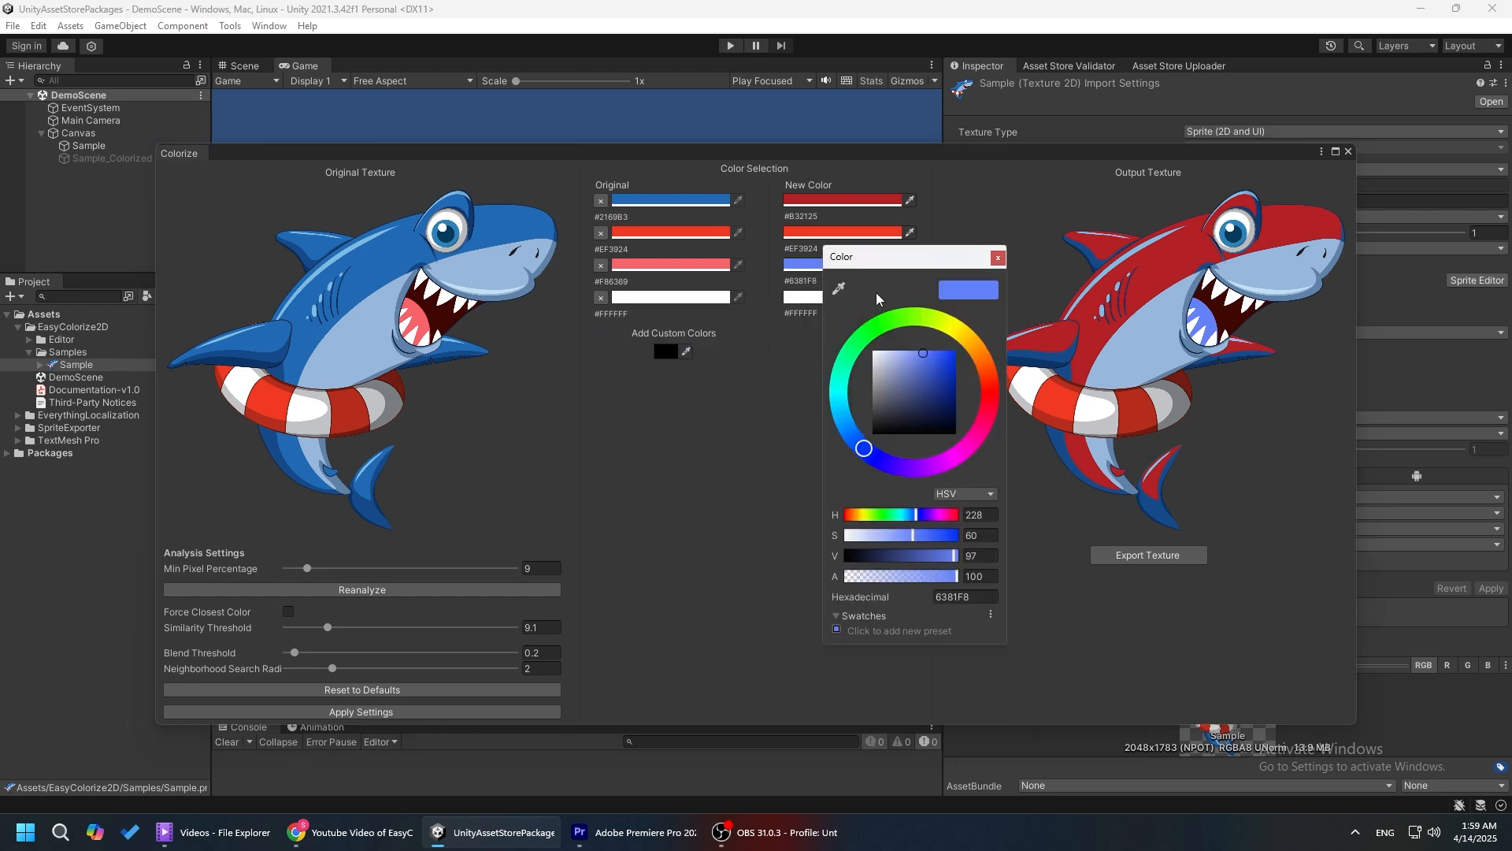
pyautogui.click(888, 349)
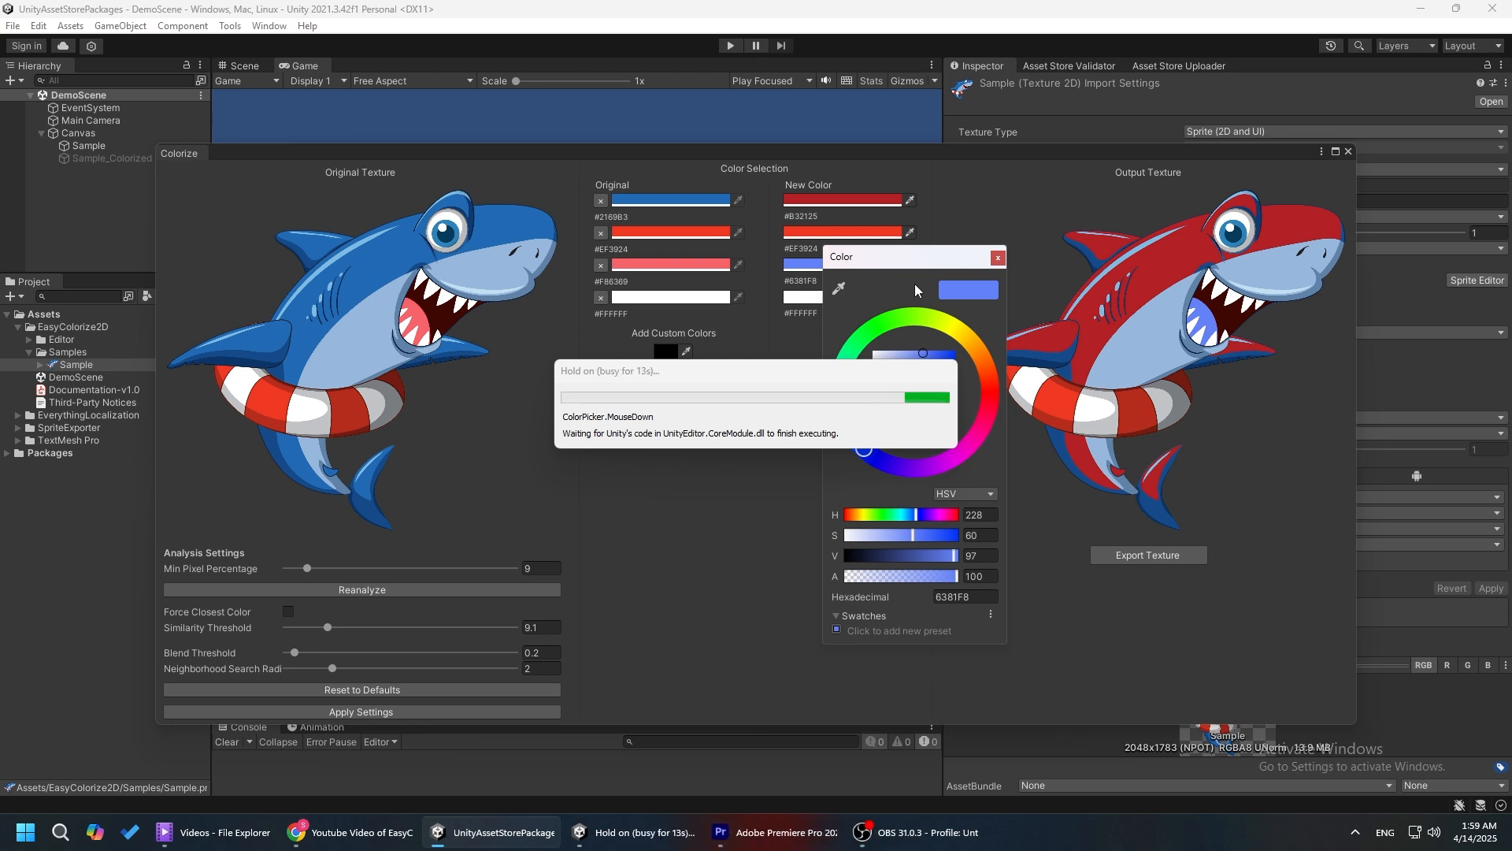
pyautogui.click(997, 258)
# Sample white (#FFFFFF) beside the green tongue in the output texture as a custom color, and remove it from the list.
pyautogui.click(664, 351)
pyautogui.click(678, 369)
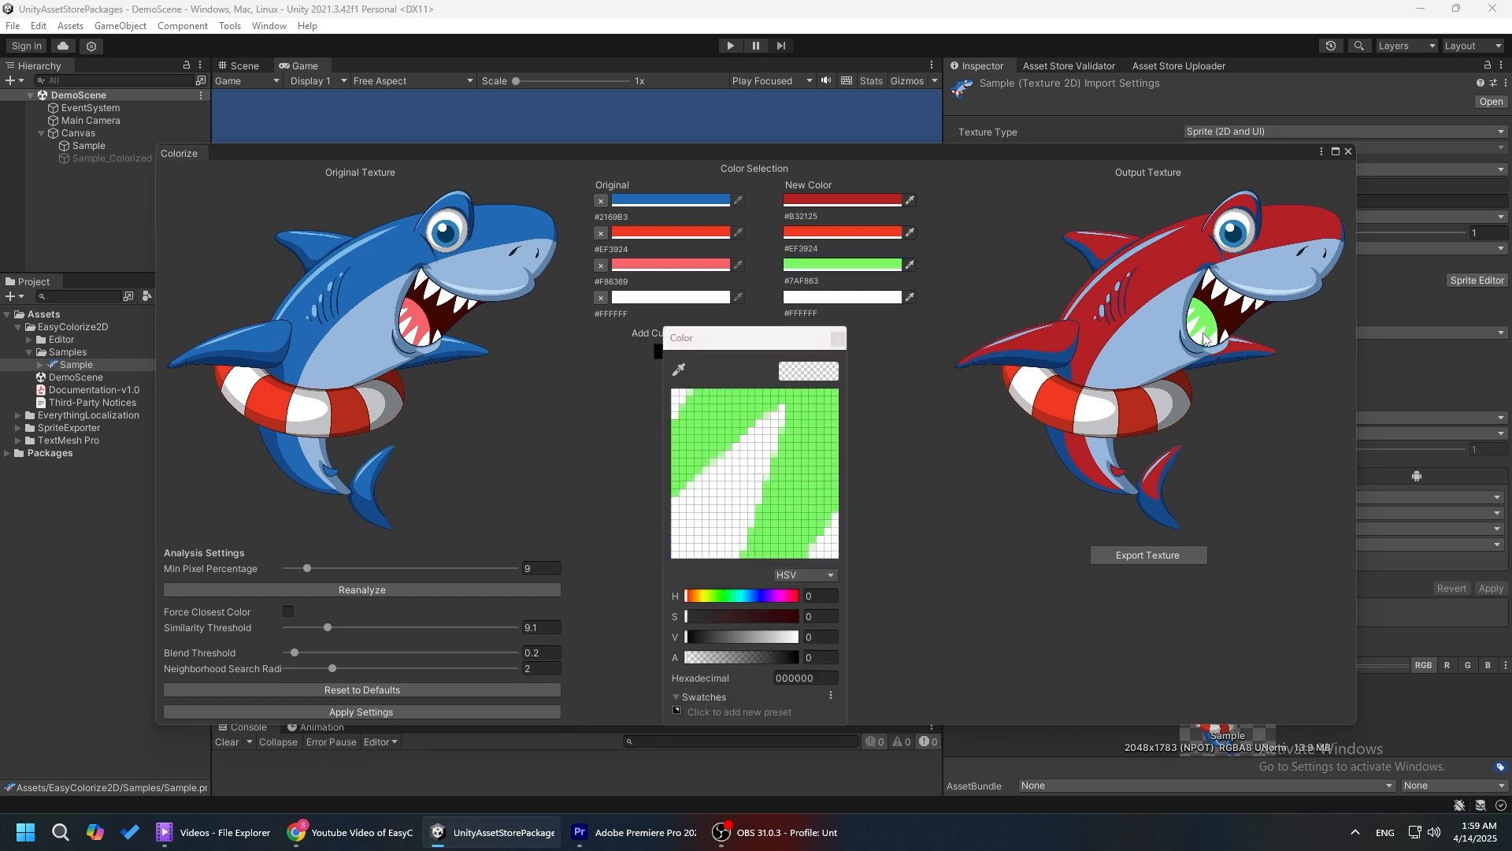
pyautogui.click(1204, 338)
pyautogui.click(838, 338)
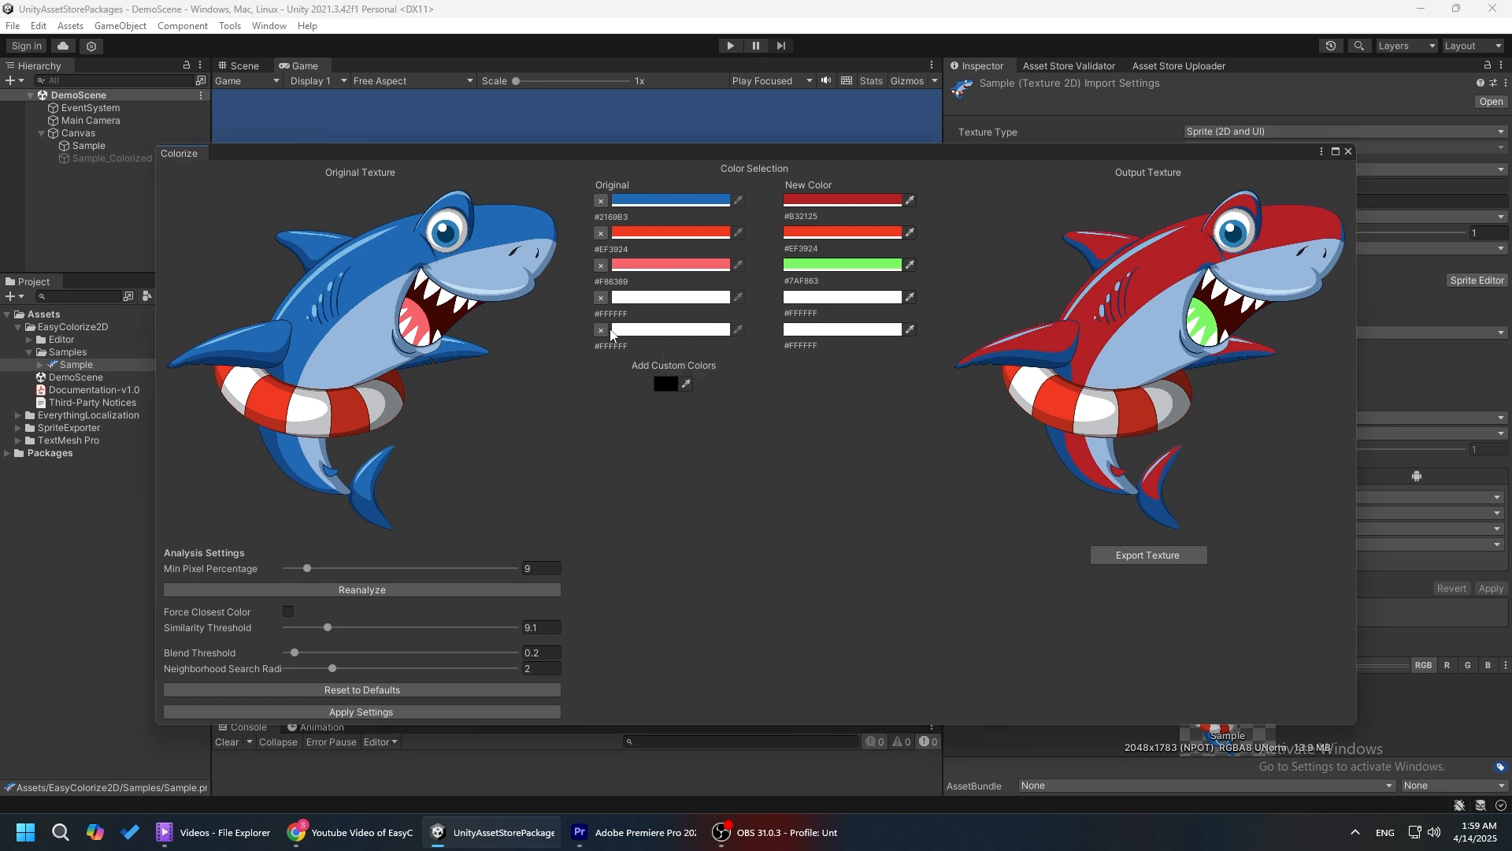
# Add the dark maroon (#3E0702), sampled from the mouth in the output texture, as a custom color and apply the settings.
pyautogui.click(663, 350)
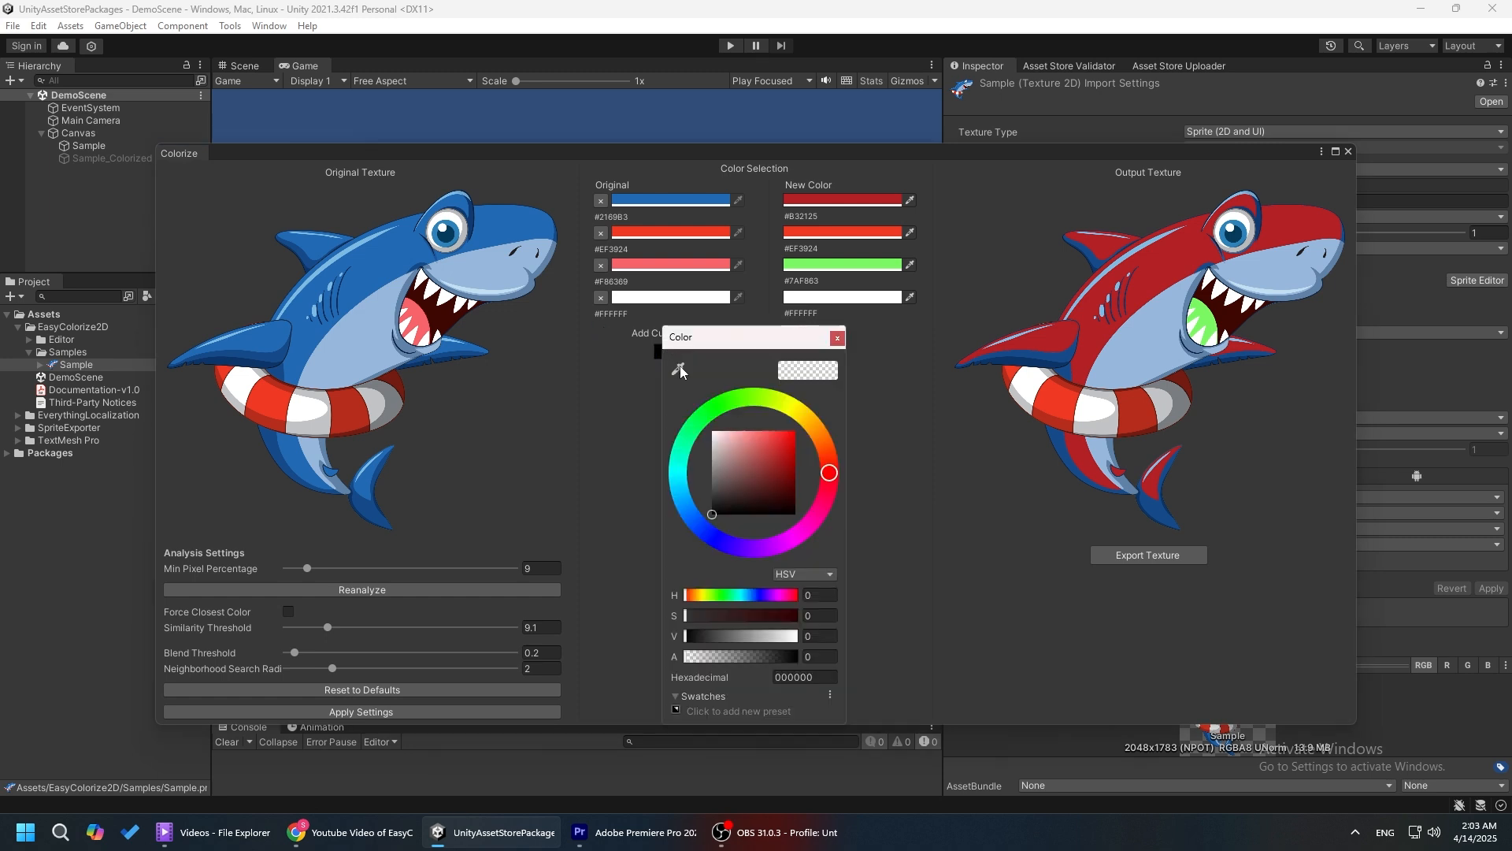
pyautogui.click(678, 368)
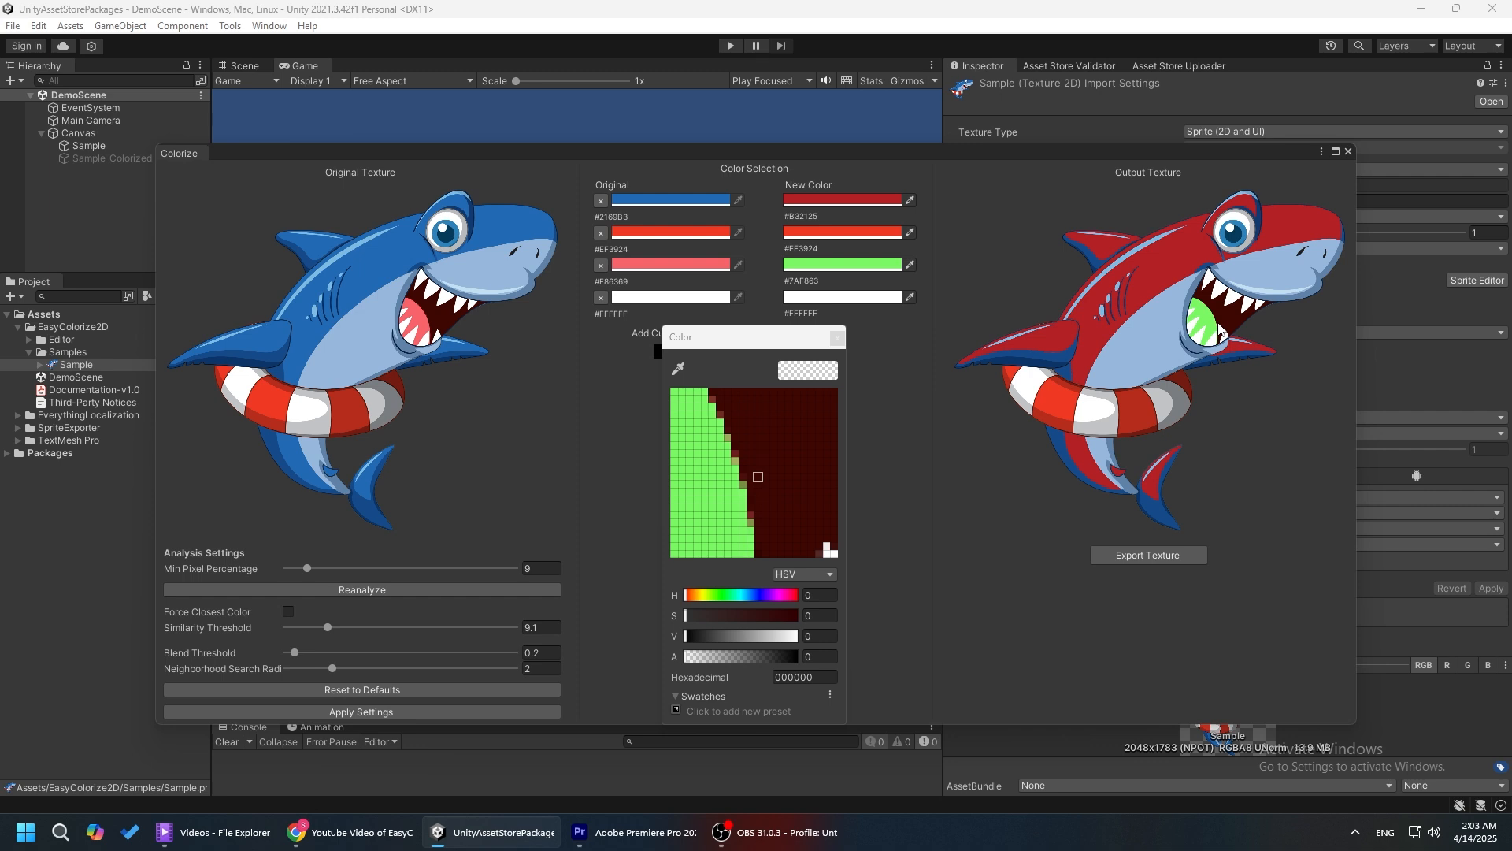
pyautogui.click(1213, 323)
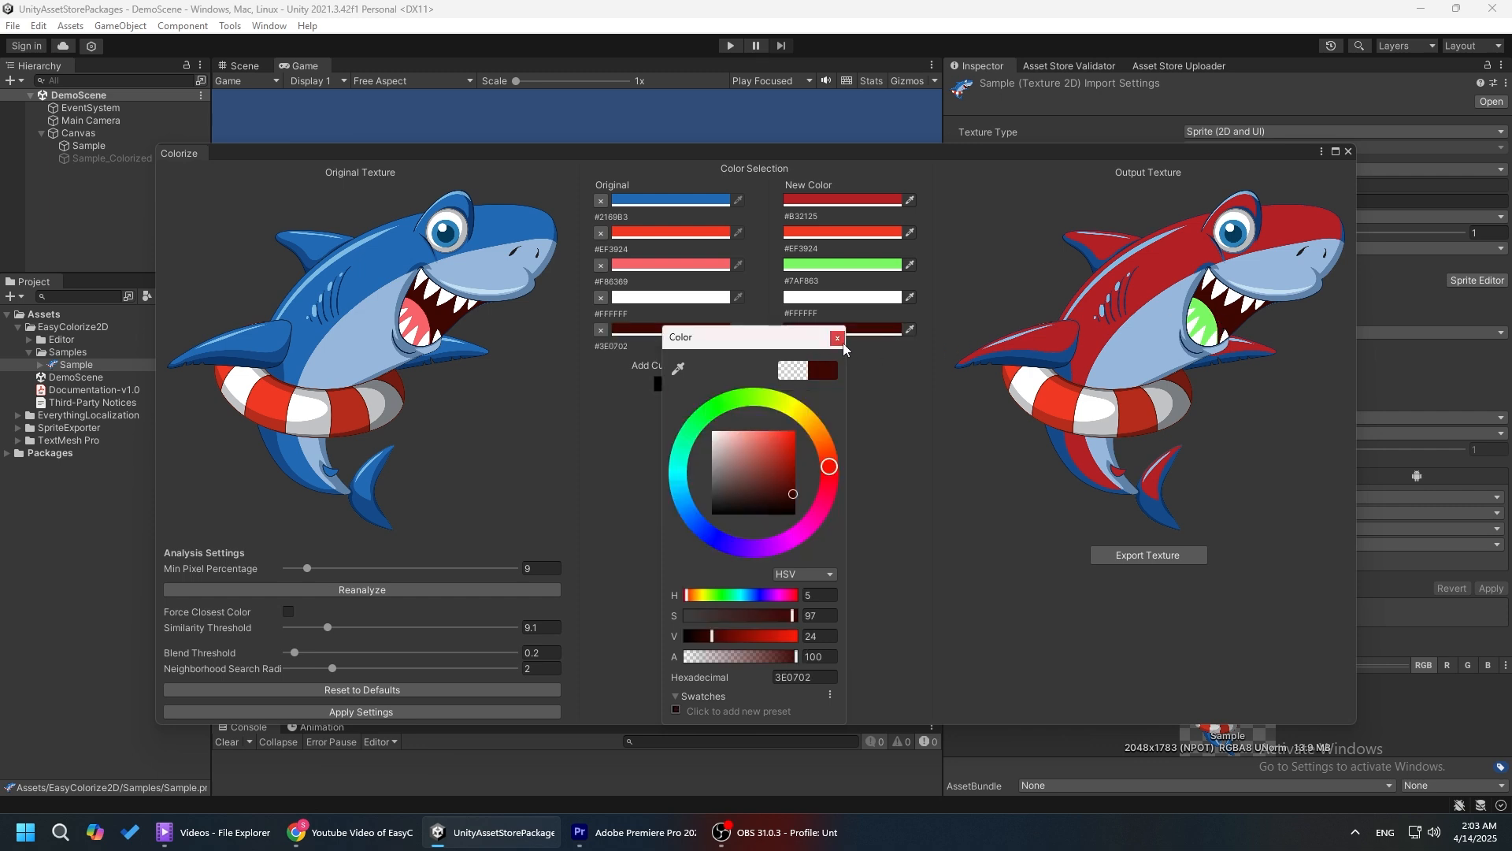
pyautogui.click(838, 339)
pyautogui.click(407, 708)
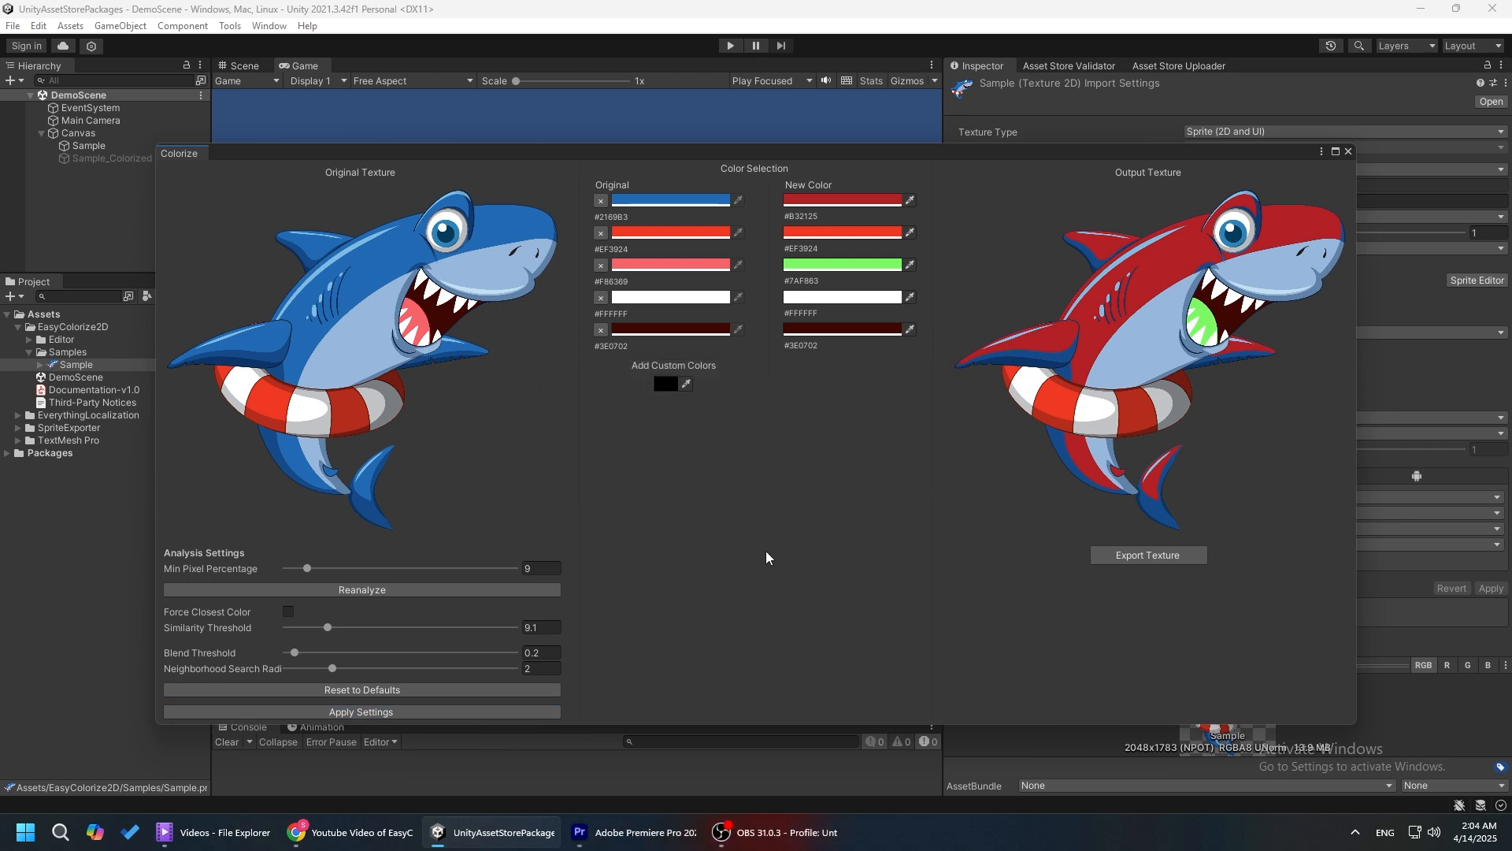
# Sample the mouth's dark maroon (#3E0702) from the output texture a second time, and remove the duplicate custom color.
pyautogui.click(668, 383)
pyautogui.click(684, 400)
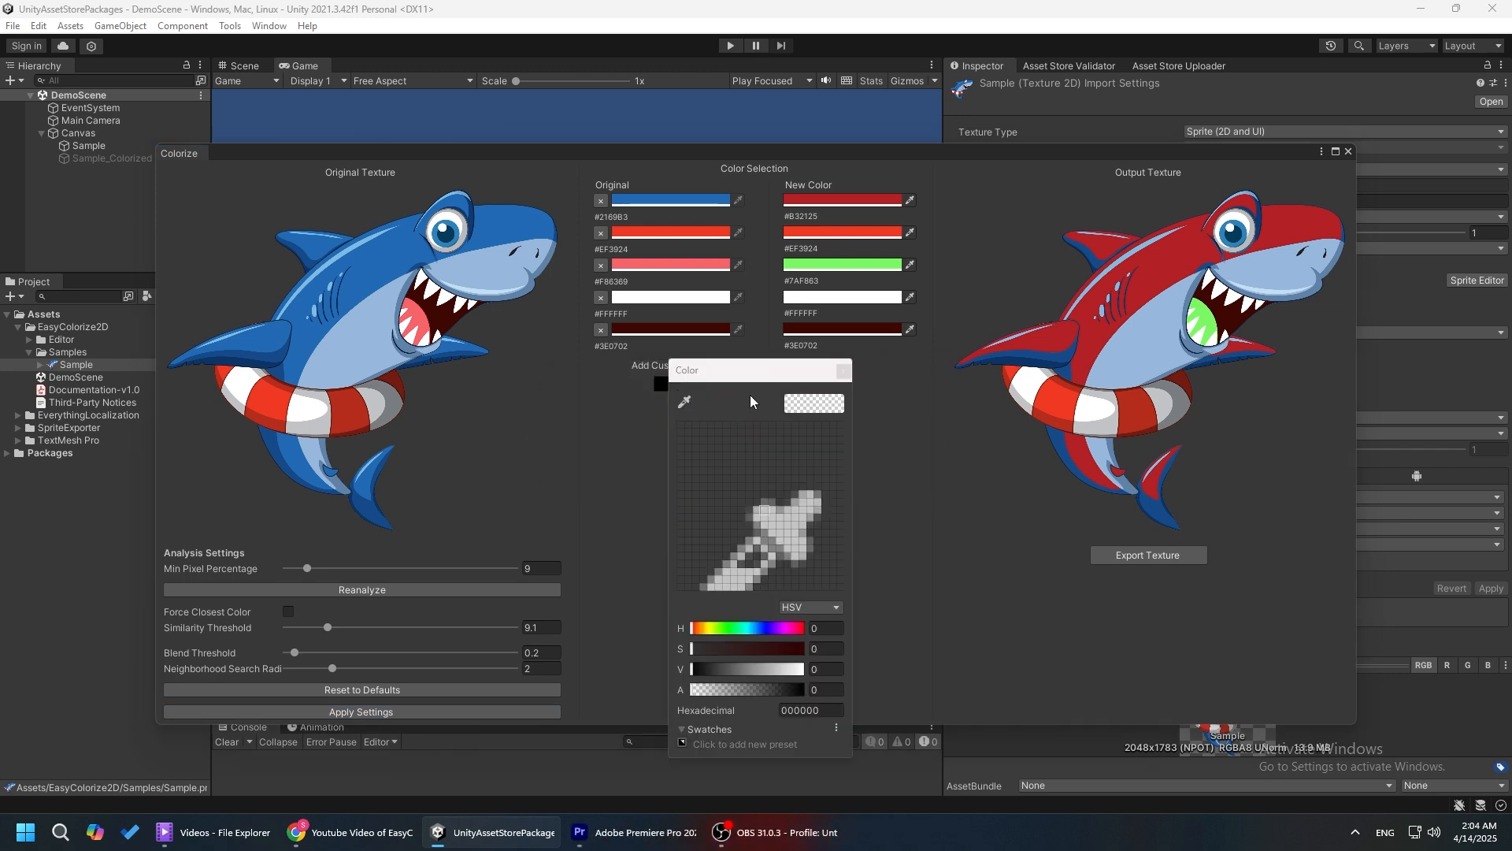
pyautogui.click(1221, 335)
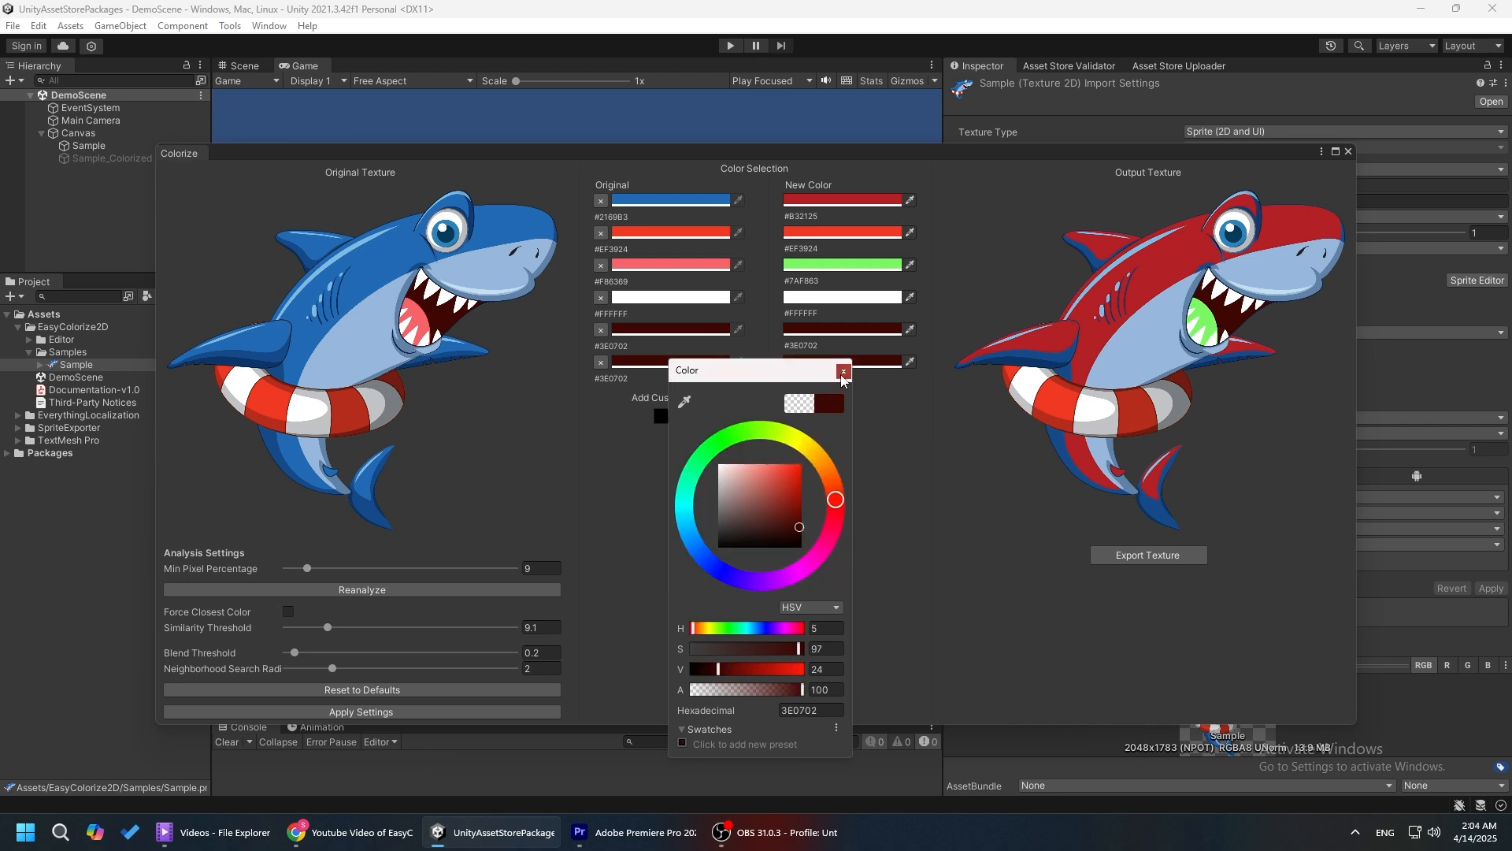
pyautogui.click(843, 370)
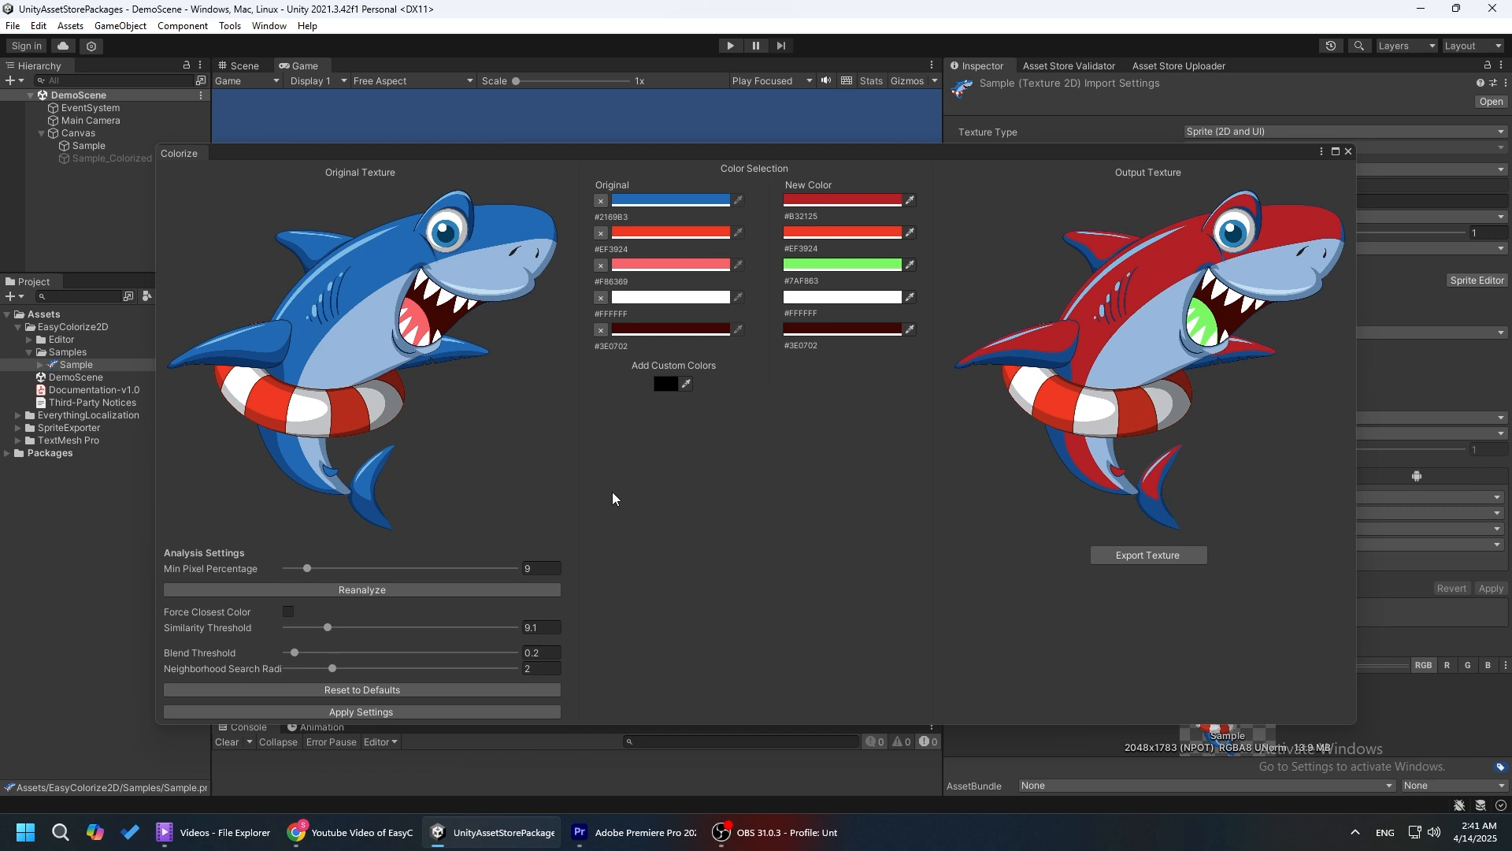
# Reset the analysis settings to their defaults and reanalyze the texture.
pyautogui.click(372, 689)
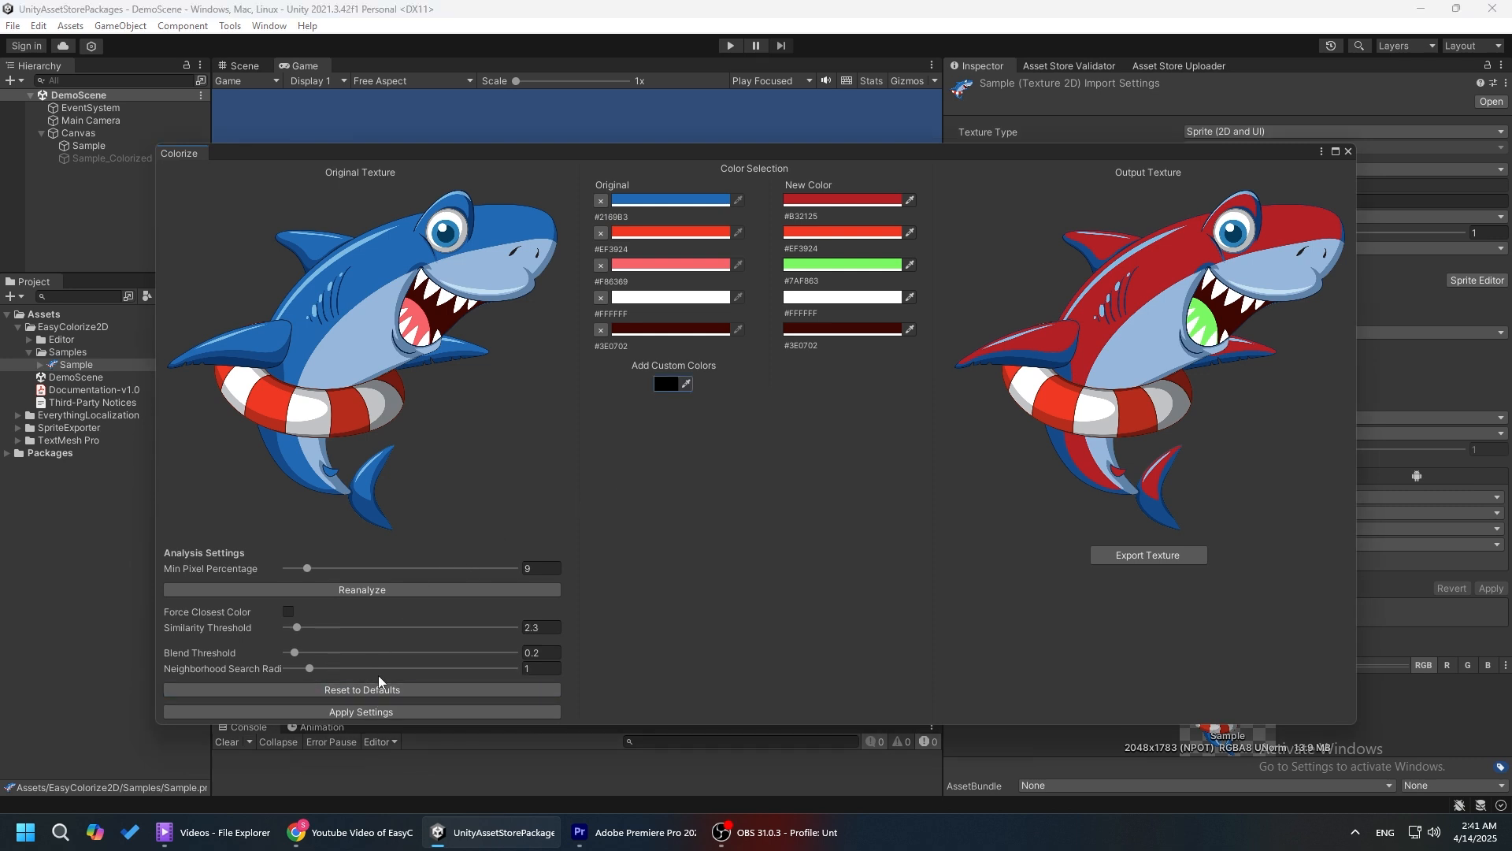
pyautogui.click(404, 590)
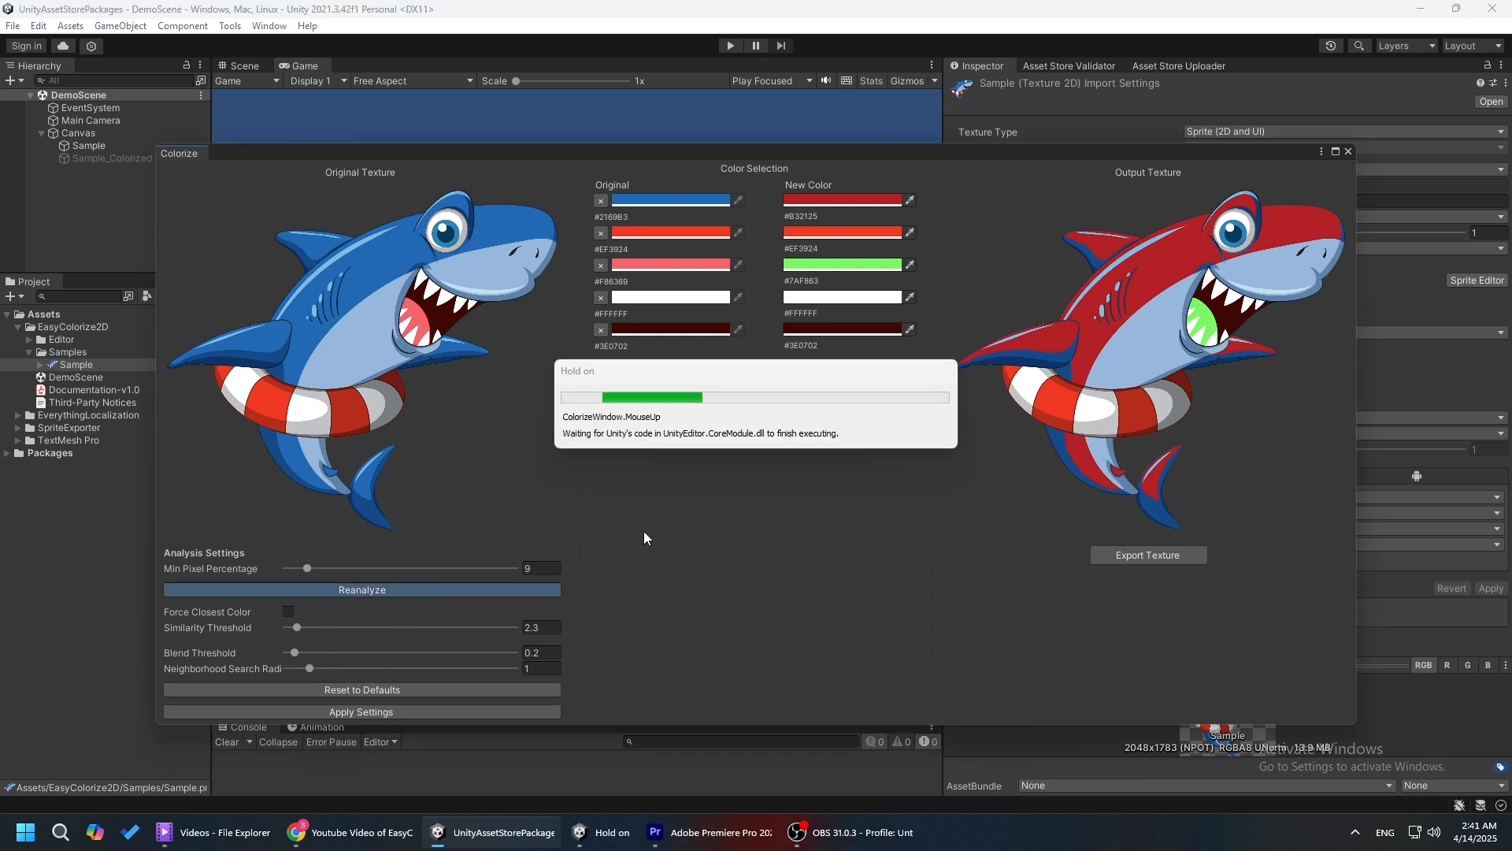
# Set the new color of the body blue to red (#B32125) and of the light belly blue to pale green (#A5DB97).
pyautogui.click(1009, 329)
pyautogui.click(1017, 192)
pyautogui.click(850, 232)
pyautogui.click(915, 280)
pyautogui.click(1022, 217)
# Raise the Similarity Threshold to 18.1 and apply the settings.
pyautogui.click(361, 711)
pyautogui.moveTo(297, 627); pyautogui.dragTo(368, 628)
pyautogui.click(361, 711)
# Add the dark navy (#0D3569) sampled from the original shark's fin as a custom color and recolor it purple (#630D69).
pyautogui.click(686, 287)
pyautogui.click(271, 360)
pyautogui.click(847, 264)
pyautogui.click(964, 453)
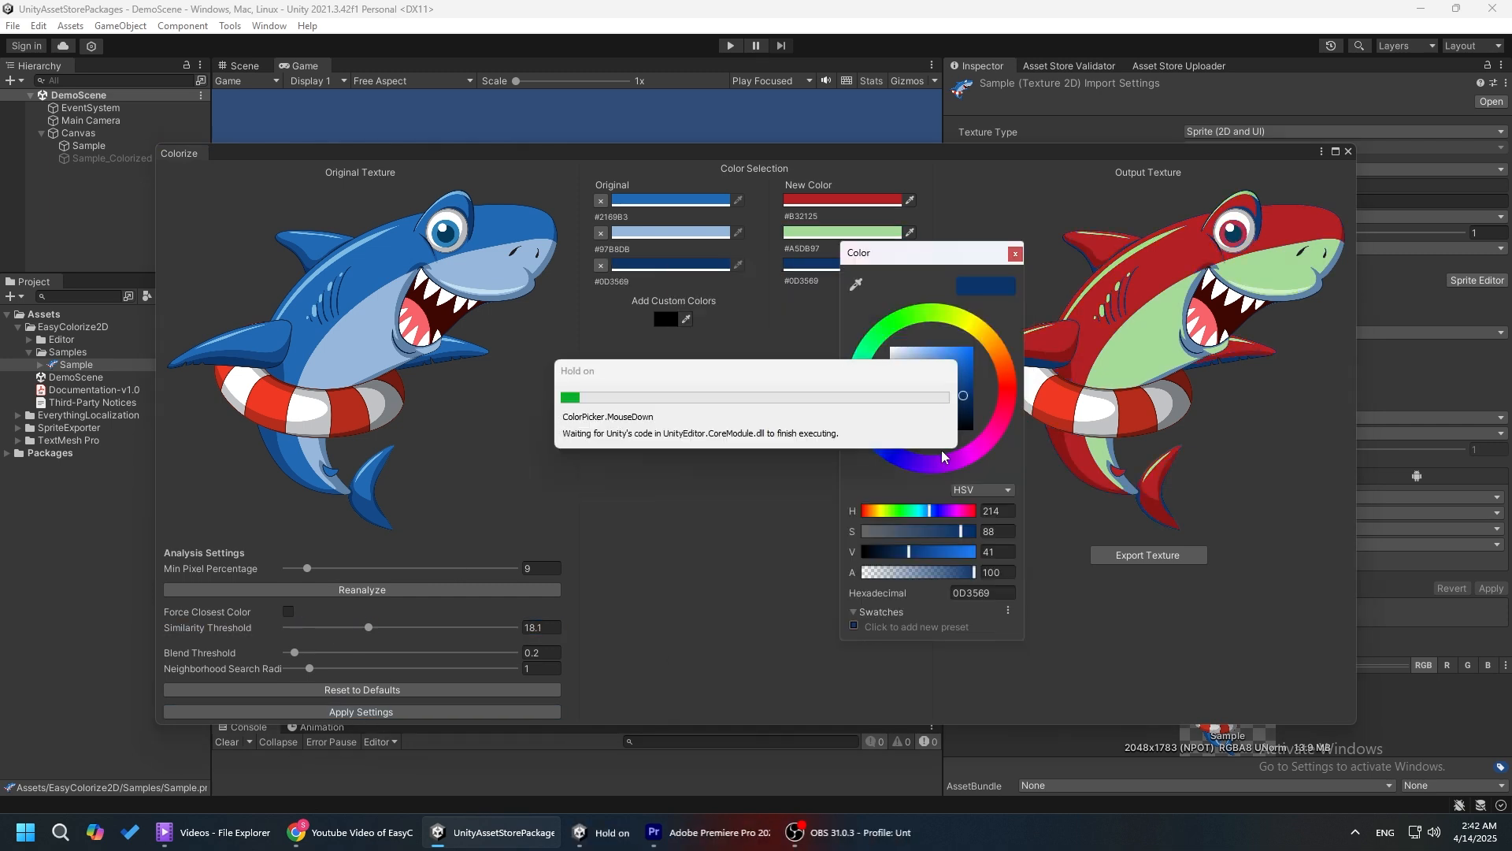
pyautogui.click(1016, 253)
# Add the muted blue (#5F82A8) sampled from the original shark's lower body as a custom color and recolor it orange (#F19353).
pyautogui.click(686, 319)
pyautogui.click(323, 462)
pyautogui.click(847, 297)
pyautogui.click(1019, 381)
pyautogui.click(963, 380)
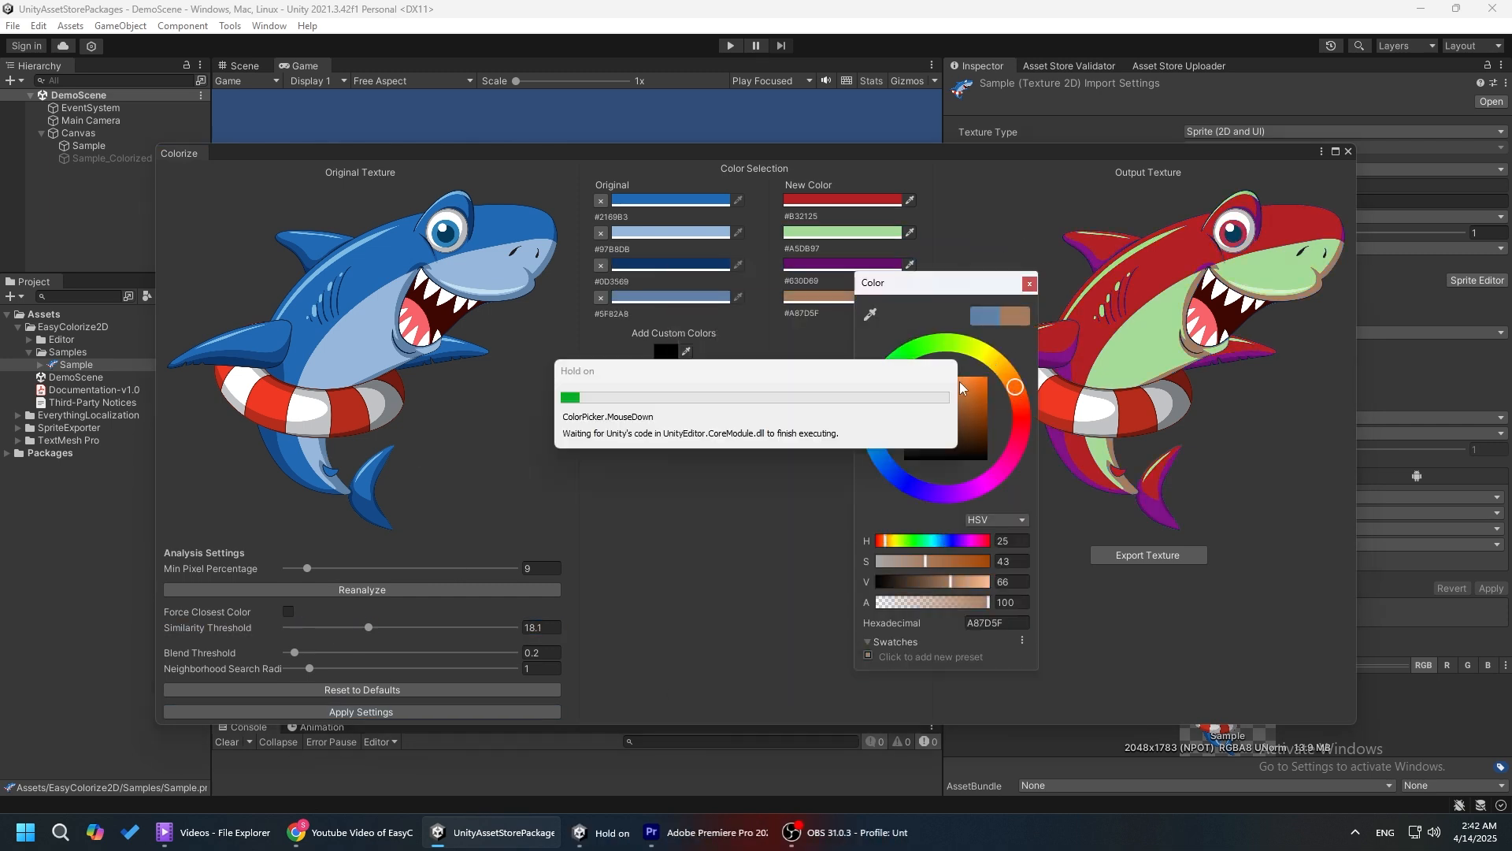
pyautogui.click(1024, 285)
# Add the life ring's red (#EF3924) from the original texture as a custom color and recolor it bright blue (#24A7EF).
pyautogui.click(686, 352)
pyautogui.click(281, 400)
pyautogui.click(845, 329)
pyautogui.click(903, 386)
pyautogui.moveTo(937, 322); pyautogui.dragTo(799, 345)
pyautogui.click(728, 504)
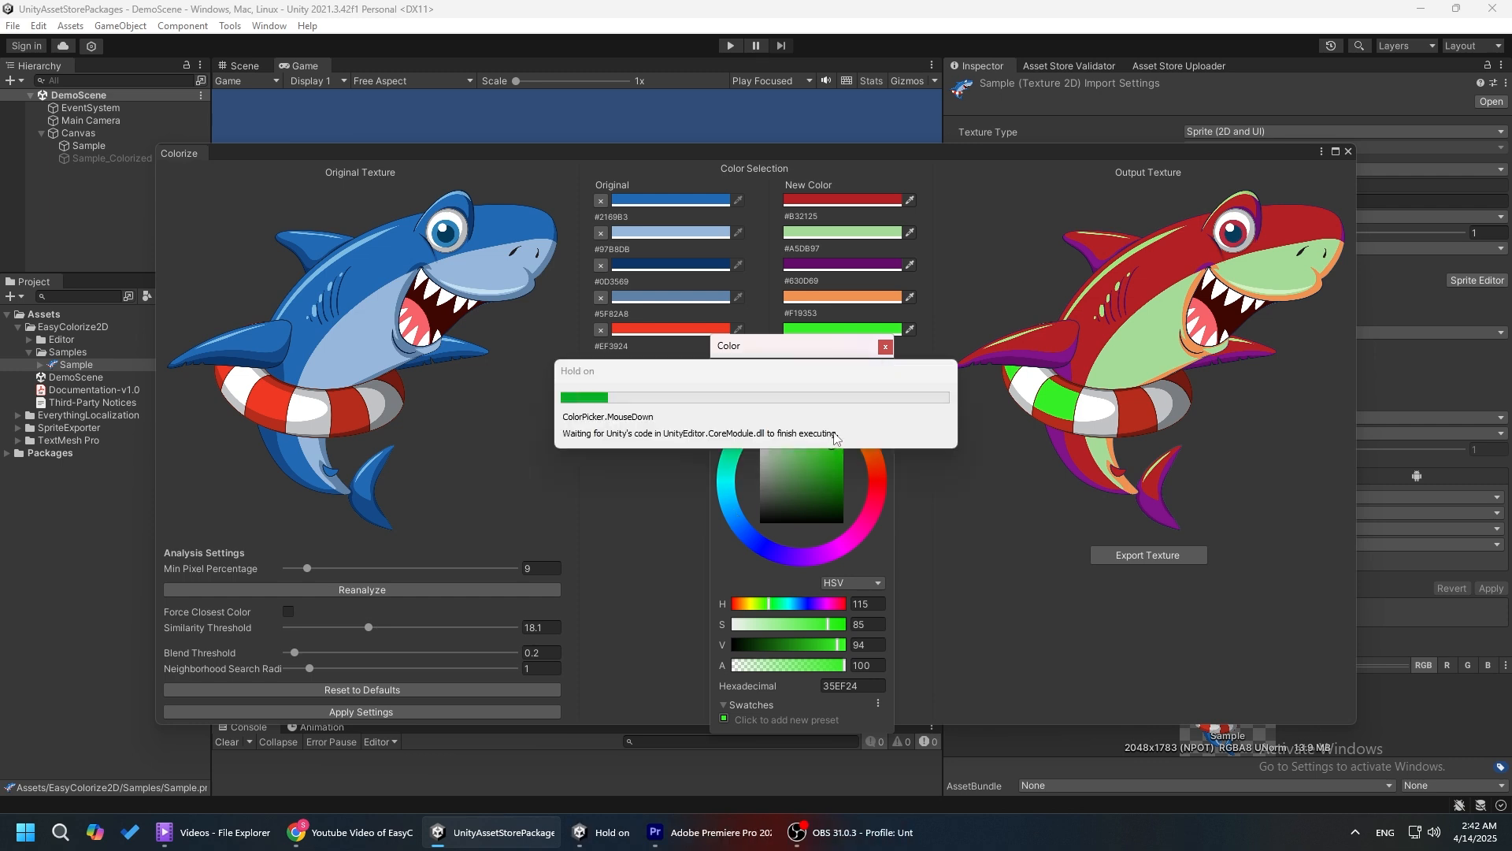
pyautogui.click(885, 346)
# Raise the Similarity Threshold to 25.5 and apply the settings.
pyautogui.moveTo(369, 628); pyautogui.dragTo(403, 628)
pyautogui.click(362, 711)
# Add the life ring's dark red (#731C13) from the original texture as a custom color and recolor it dark blue (#133373).
pyautogui.click(688, 383)
pyautogui.click(384, 386)
pyautogui.click(844, 372)
pyautogui.click(864, 361)
pyautogui.click(873, 536)
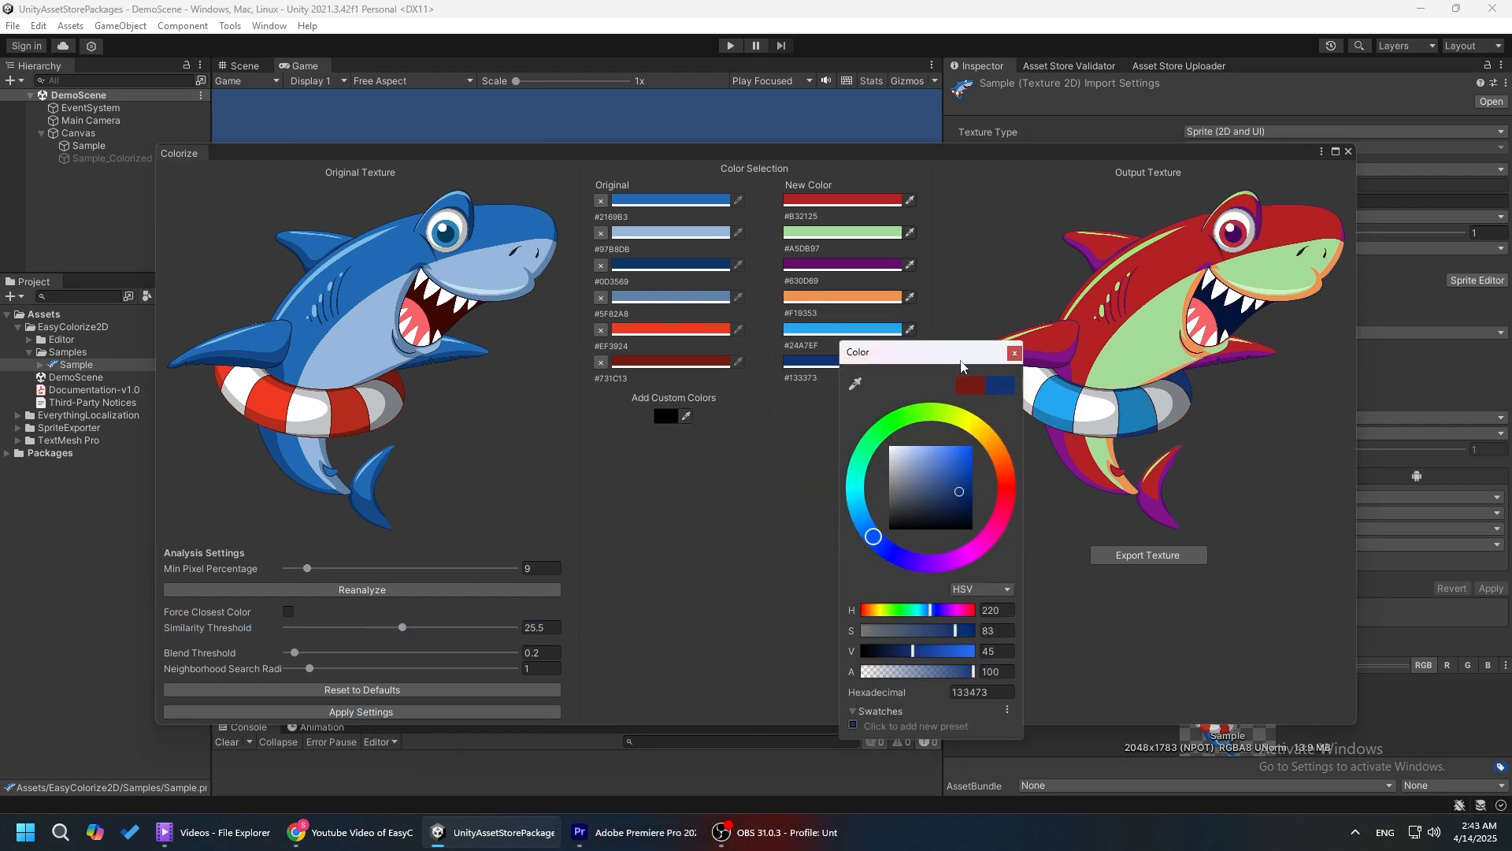
pyautogui.click(1014, 351)
# Add the tongue pink (#F86369) sampled from the original texture as a custom color and recolor it yellow (#F8DD63).
pyautogui.click(686, 416)
pyautogui.click(413, 323)
pyautogui.click(835, 406)
pyautogui.click(836, 394)
pyautogui.click(975, 454)
pyautogui.click(1009, 382)
# Increase the Neighborhood Search Radius to 2 and apply the settings to the new color scheme.
pyautogui.moveTo(310, 668); pyautogui.dragTo(332, 668)
pyautogui.click(361, 711)
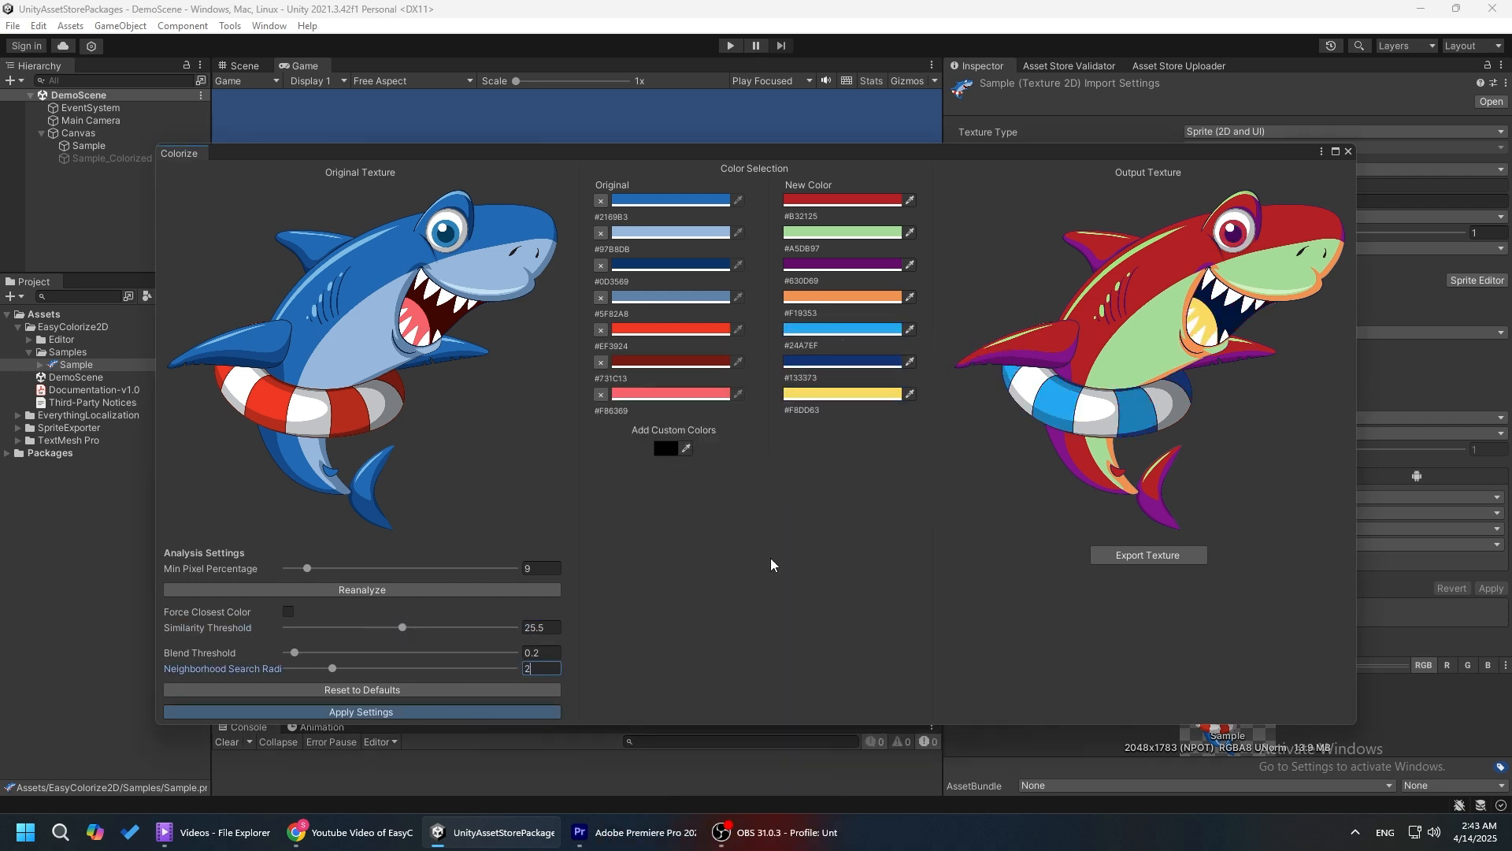
# Add white (#FFFFFF) as a custom color below the recolored entries.
pyautogui.click(670, 447)
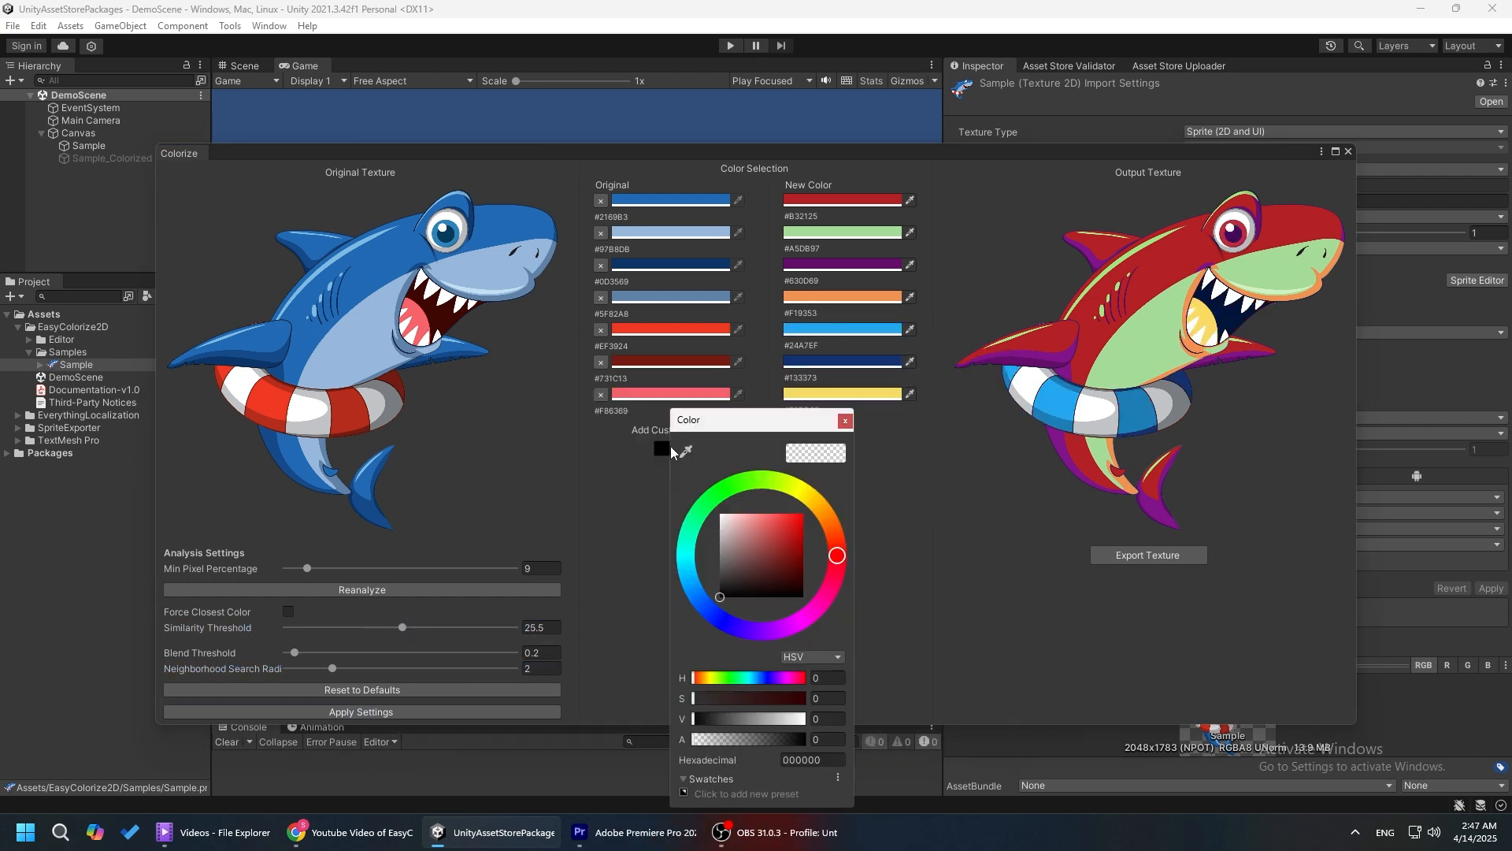
pyautogui.click(720, 514)
pyautogui.click(845, 420)
pyautogui.click(821, 531)
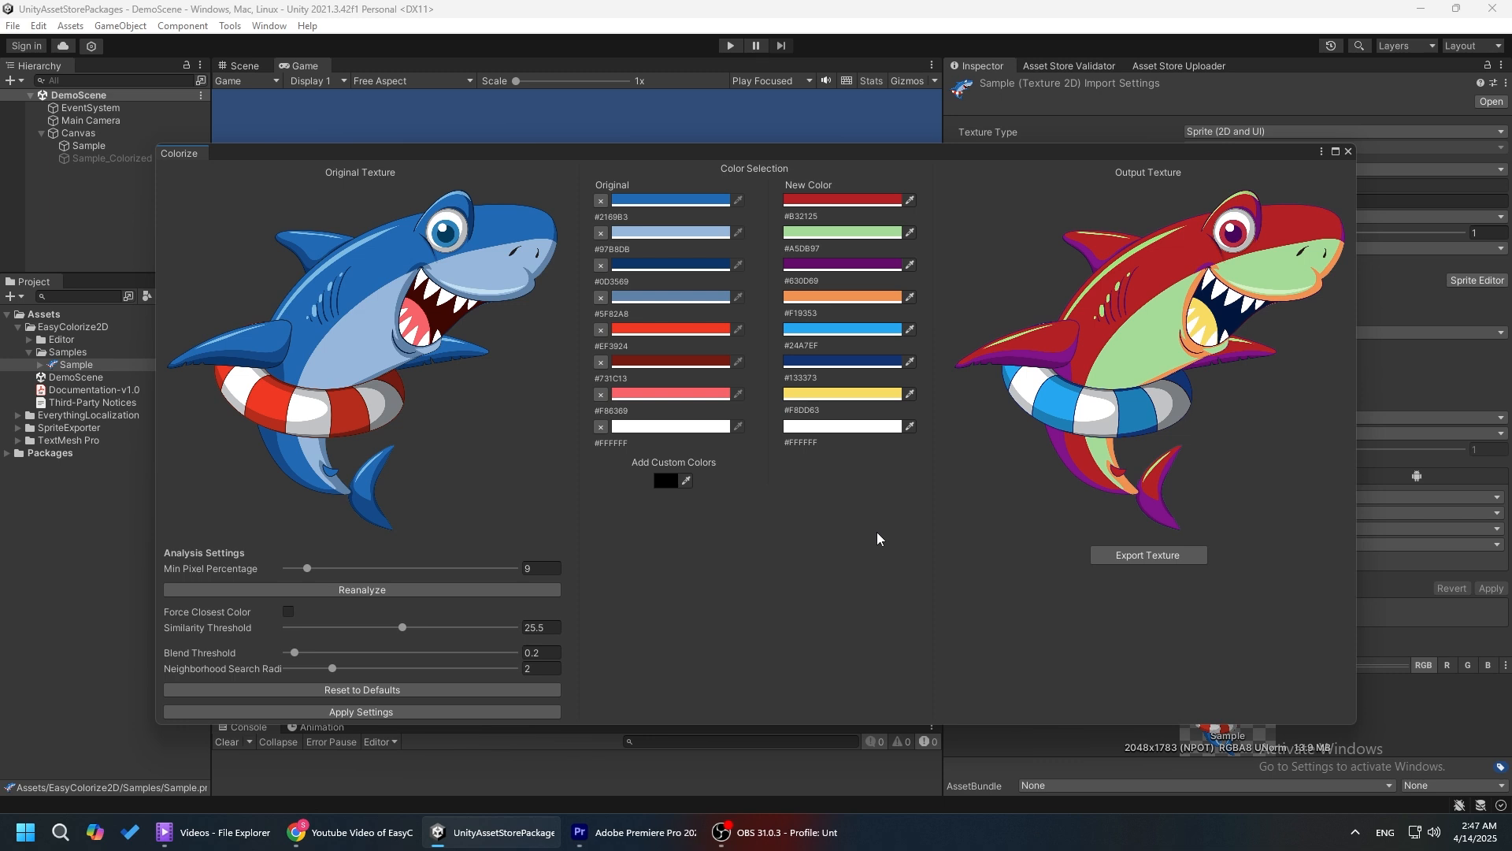
# Export the output texture to the Samples folder as the PNG file Sample_colorized and close the Colorize window.
pyautogui.click(1122, 554)
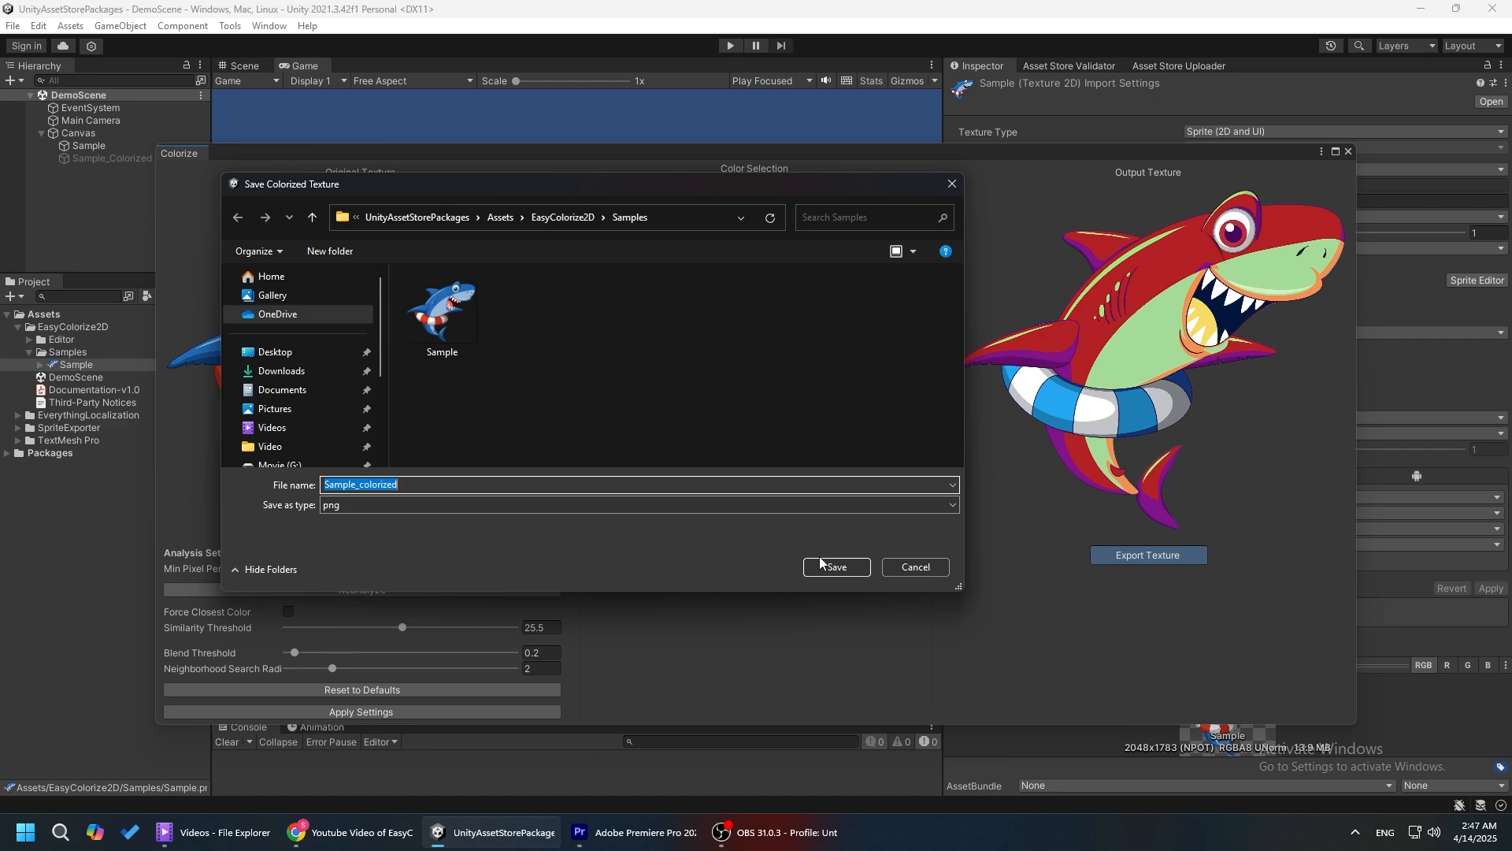
pyautogui.click(827, 566)
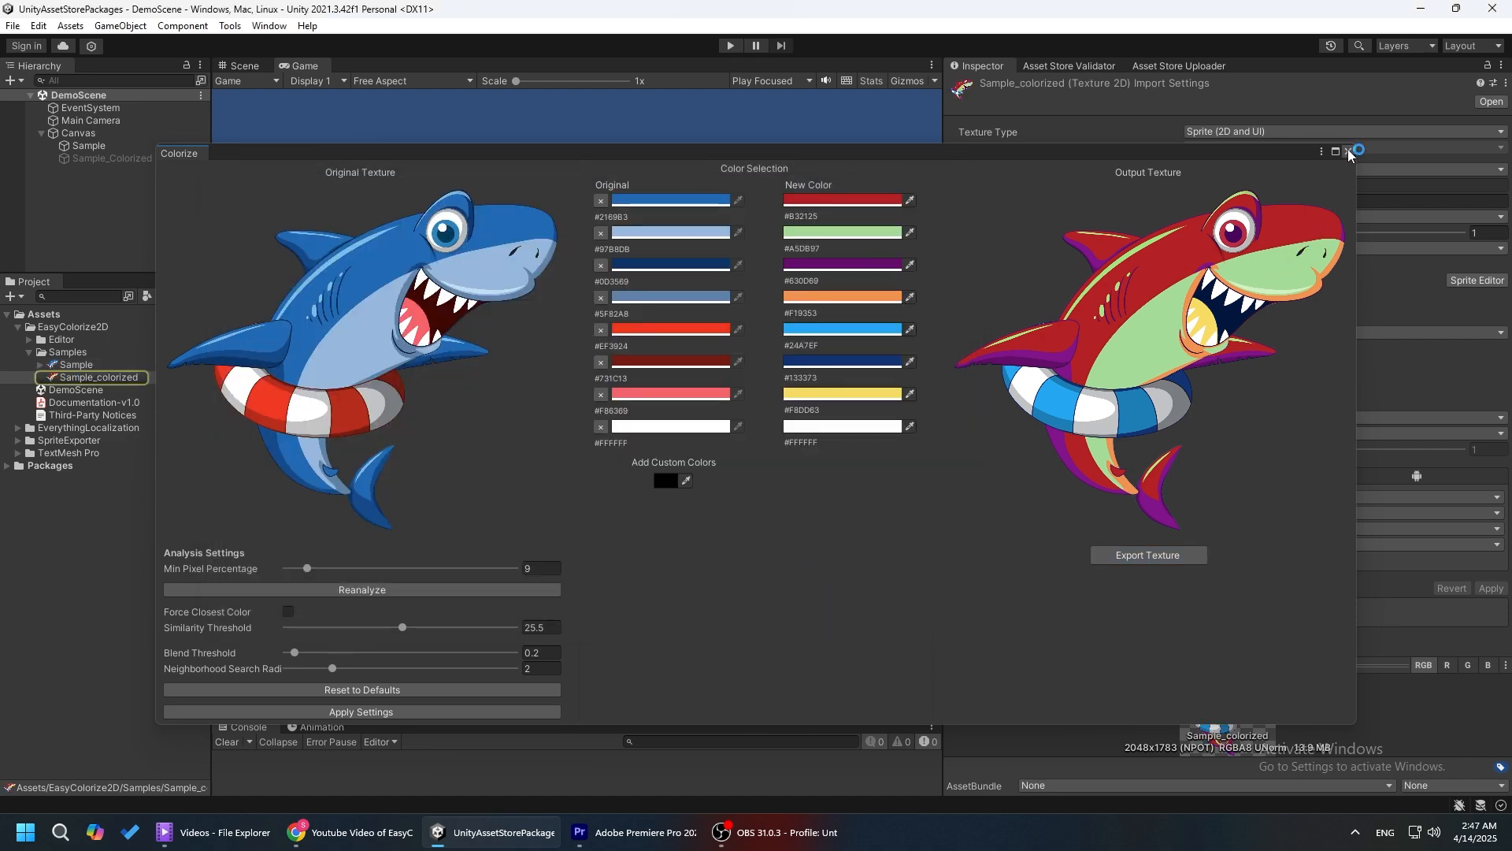
pyautogui.click(1347, 151)
# Enlarge the preview of the exported Sample_colorized texture and assign it as the Source Image of the Sample_Colorized object.
pyautogui.click(76, 377)
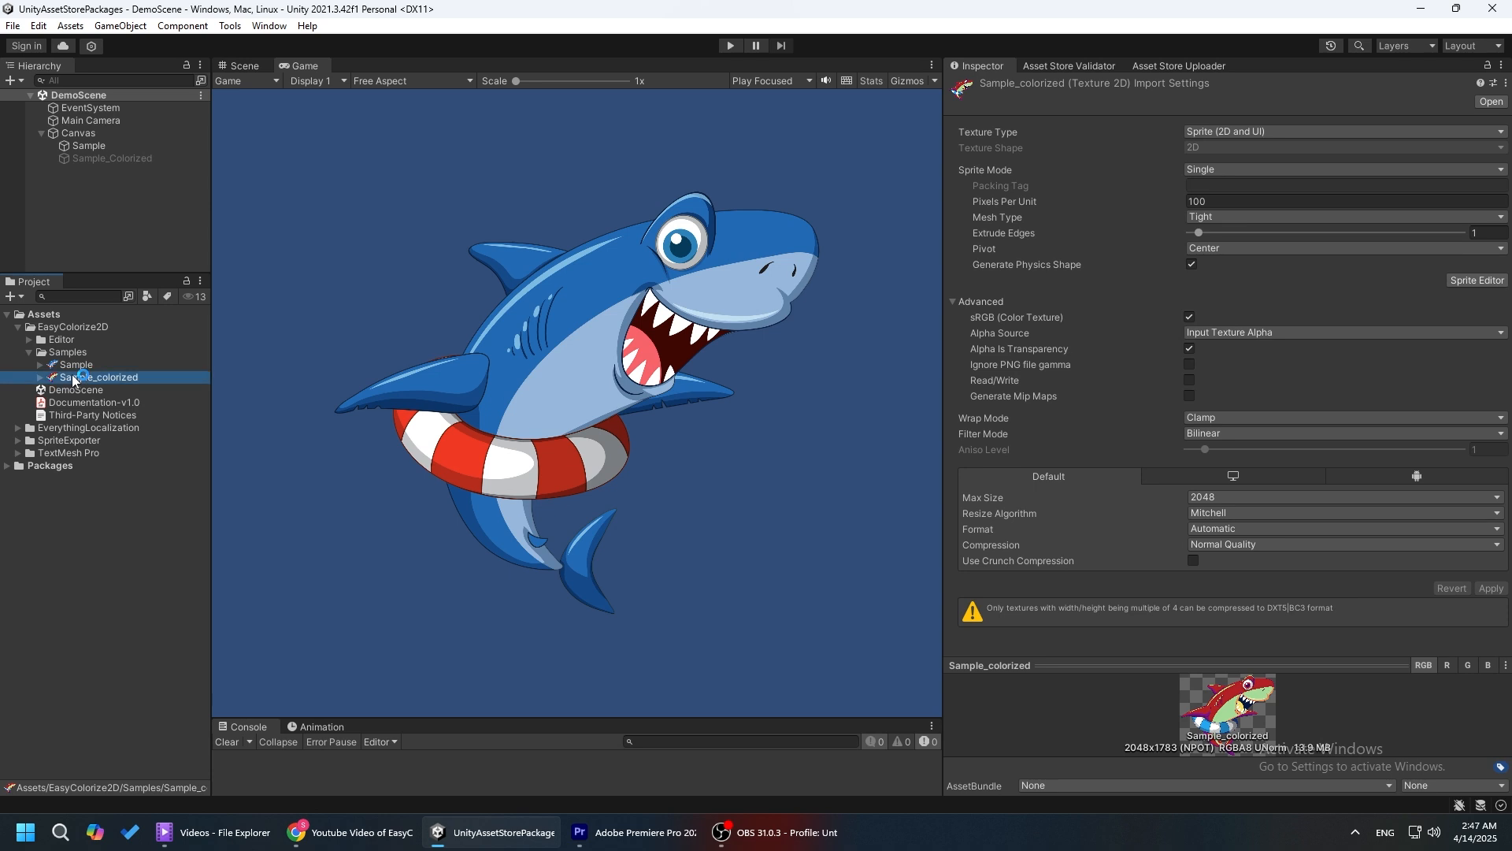
pyautogui.moveTo(1158, 665); pyautogui.dragTo(1173, 562)
pyautogui.click(133, 160)
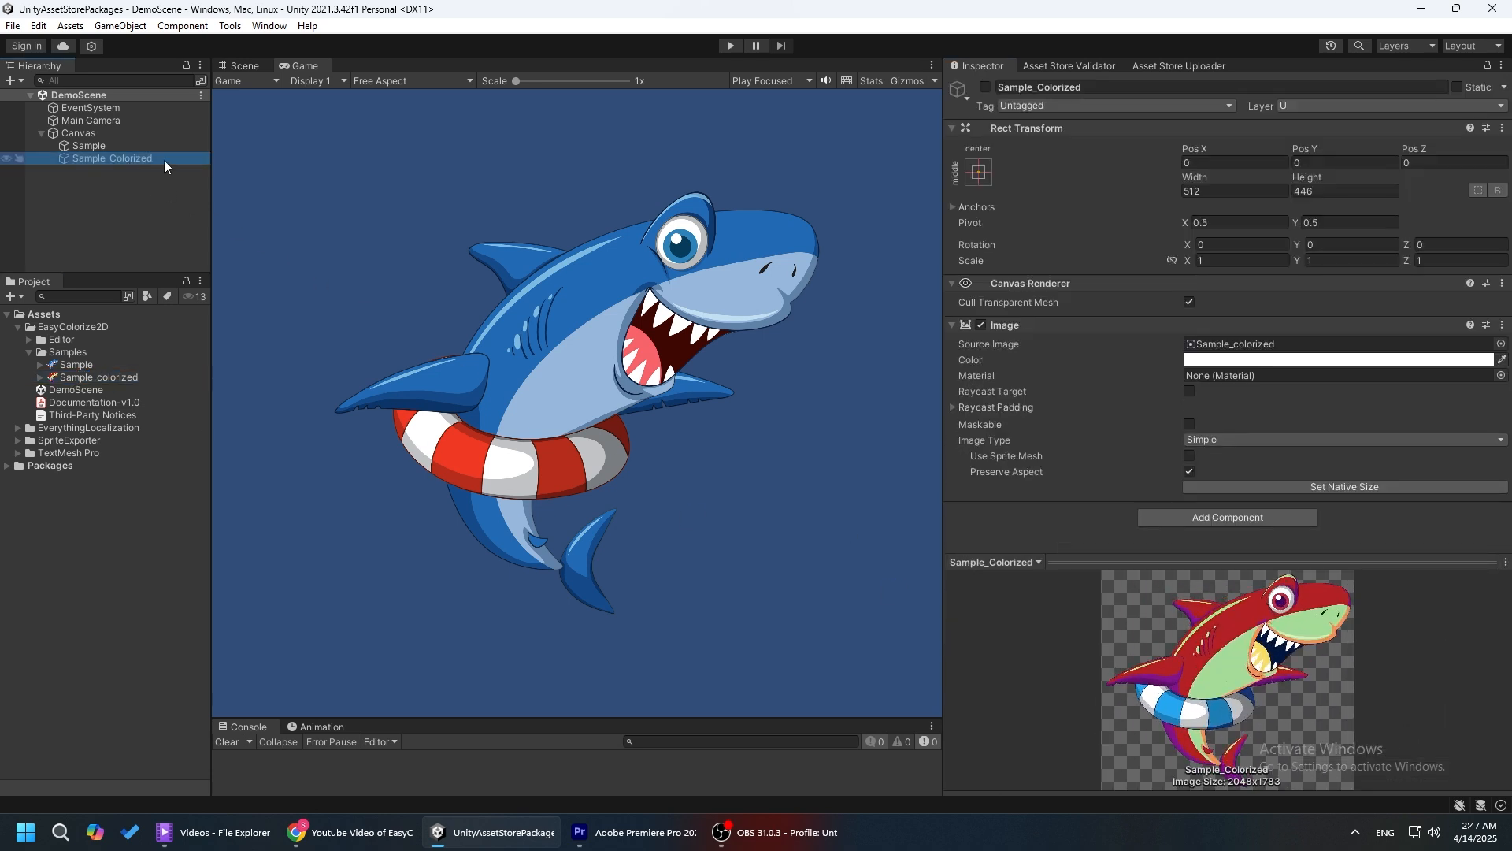
pyautogui.moveTo(91, 378); pyautogui.dragTo(1250, 345)
# Toggle the Sample_Colorized object on and off to compare it with the original shark, leaving it active.
pyautogui.click(986, 87)
pyautogui.click(986, 87)
pyautogui.click(986, 87)
pyautogui.click(986, 86)
pyautogui.click(986, 87)
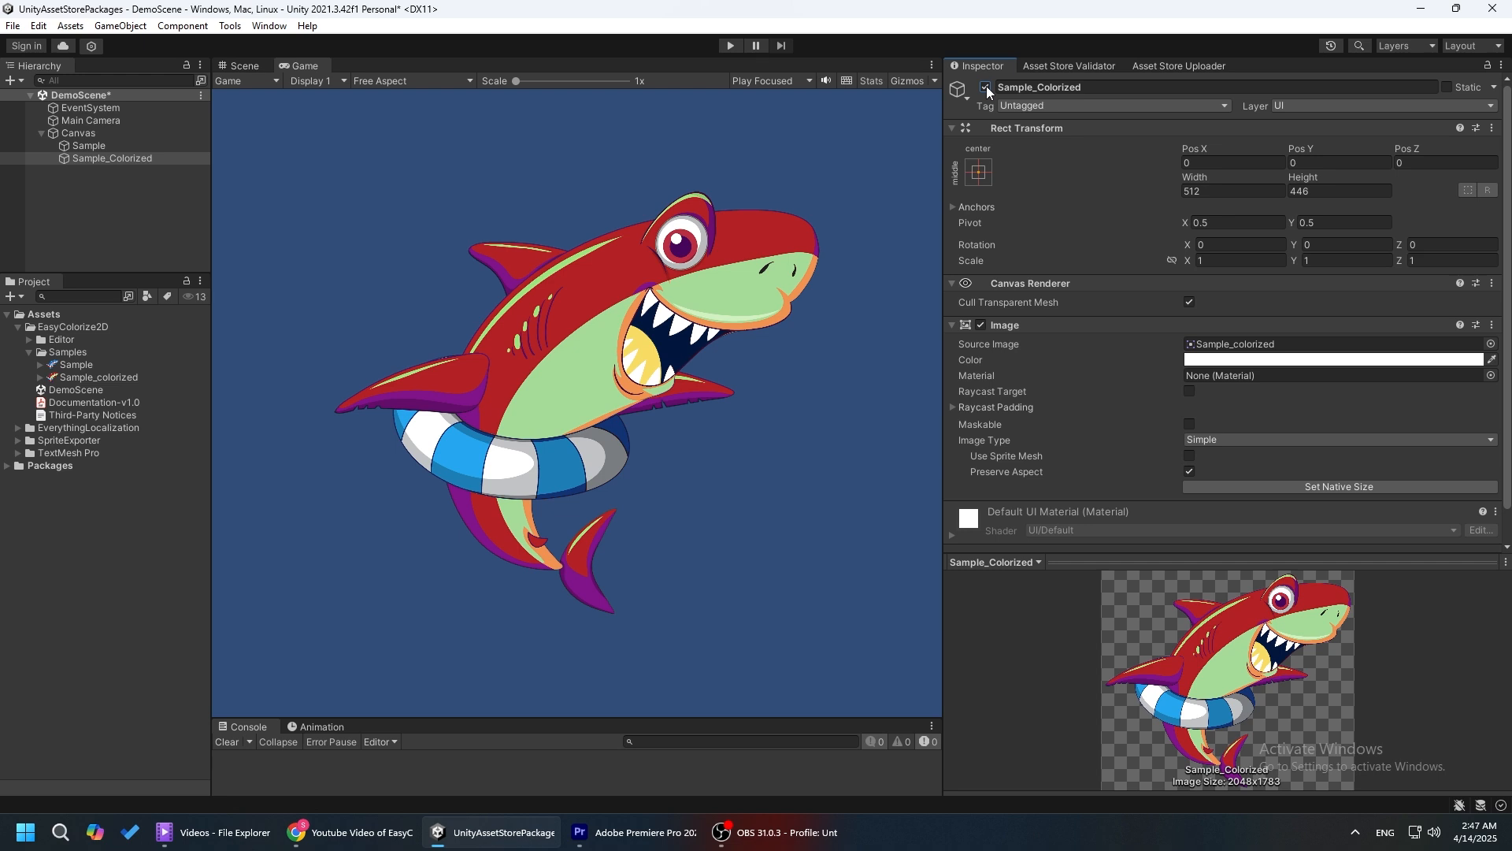